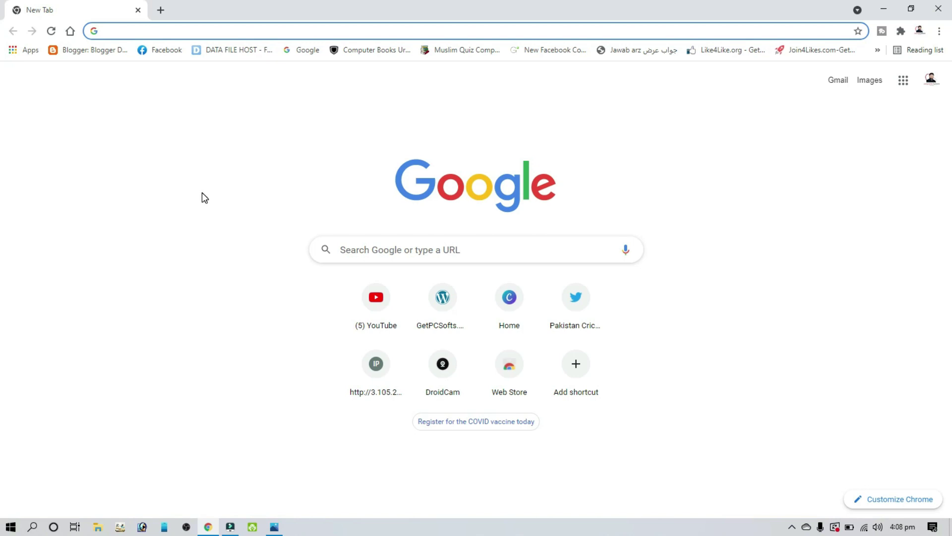
- Go to youtube.com and open the channel's YouTube Studio dashboard
type("youtube.com")
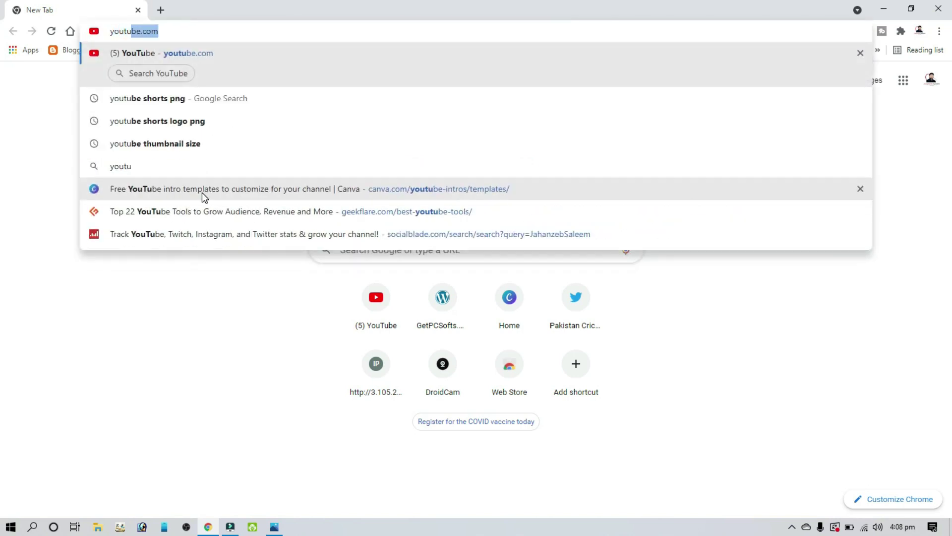
key("Return")
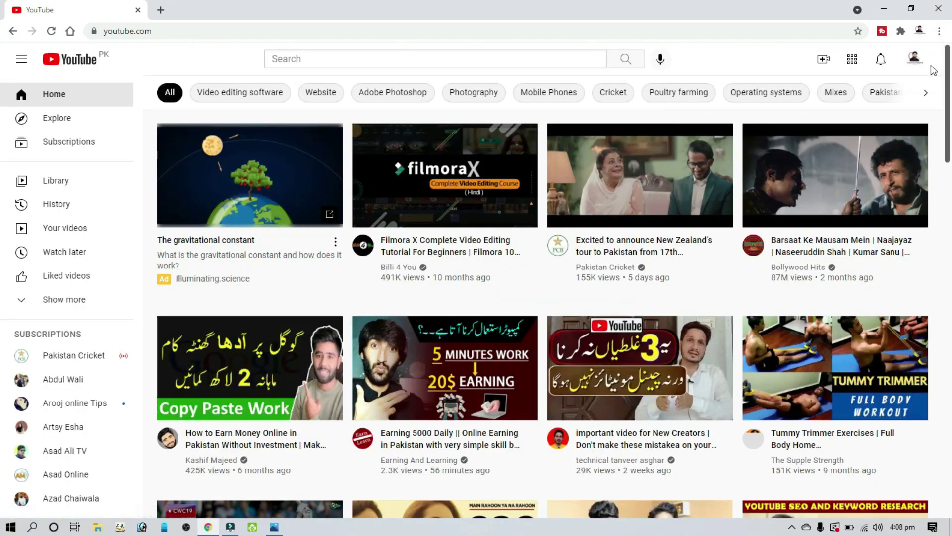
left_click(916, 63)
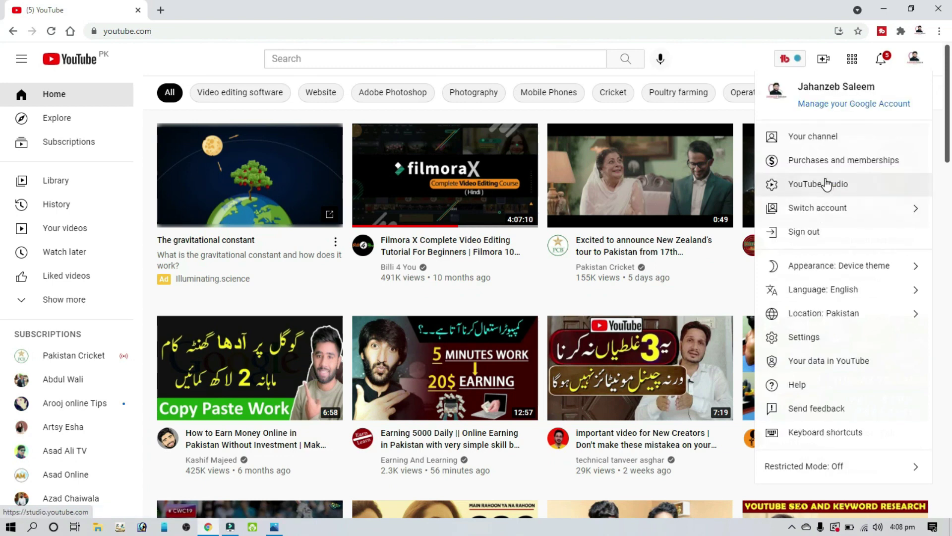
left_click(825, 183)
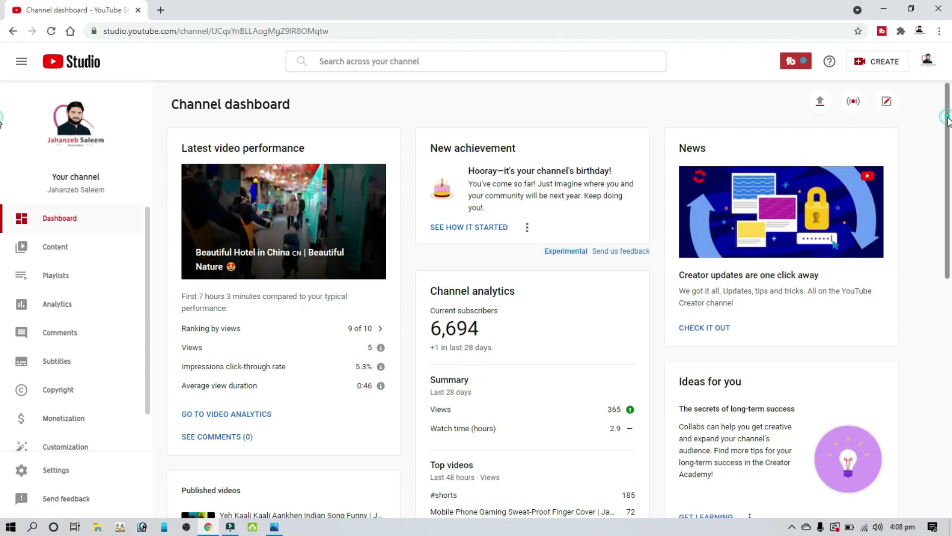
- Open the details of the video "How to use canva | canva logo design | canva complete course 2021" from the channel content
scroll(943, 182, "down", 1)
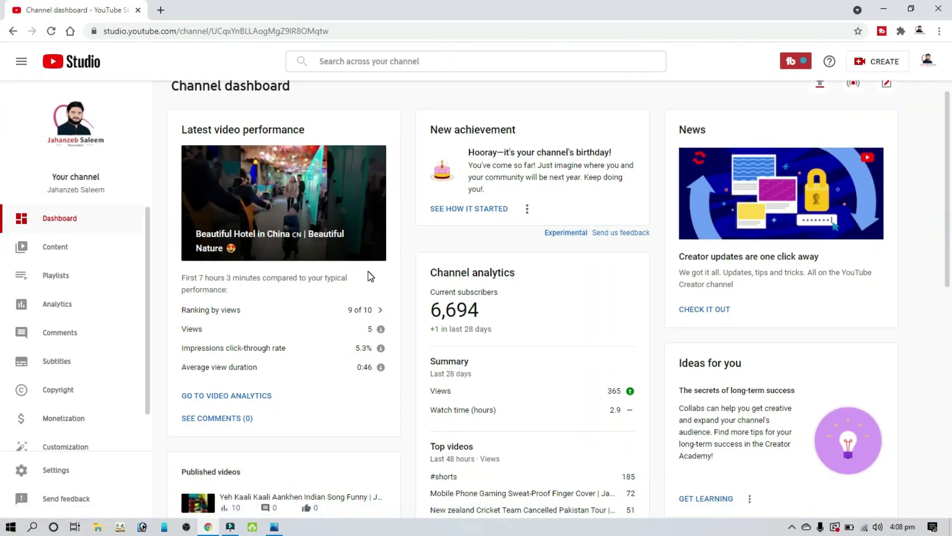
left_click(57, 259)
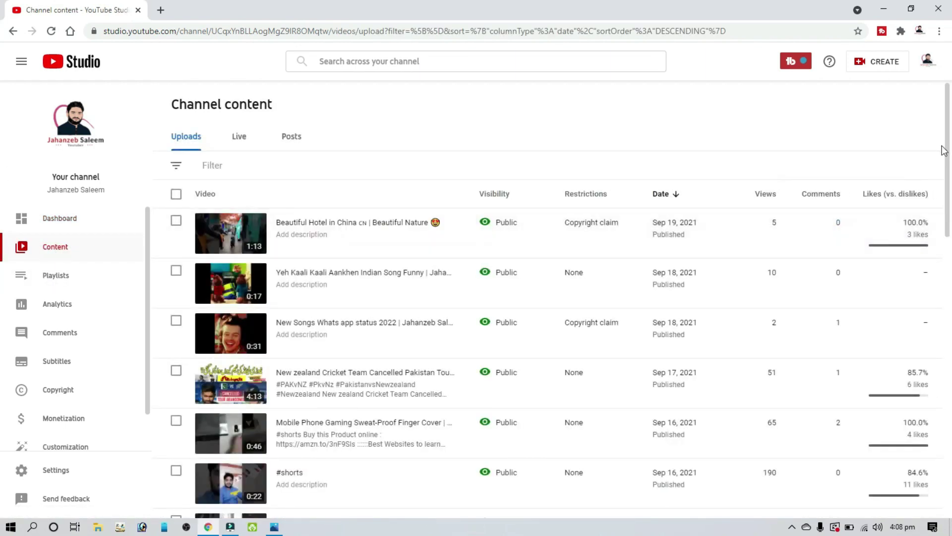
scroll(944, 150, "down", 2)
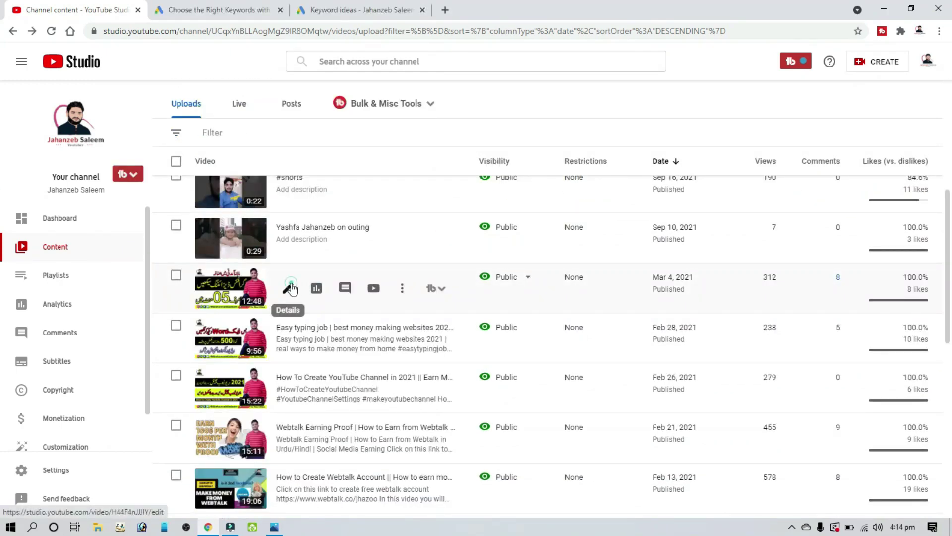
left_click(290, 287)
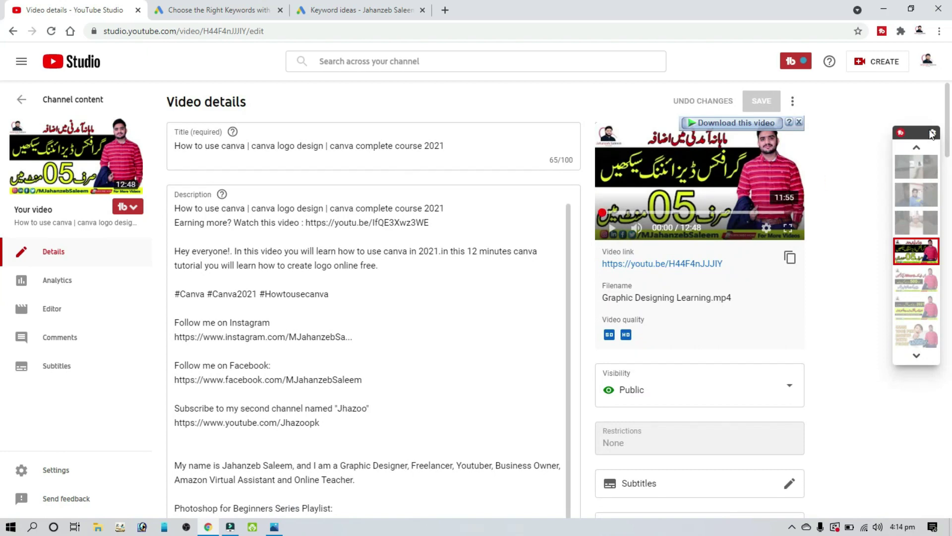
- Examine how the Canva video's title keywords are repeated at the start of its description
scroll(950, 130, "down", 2)
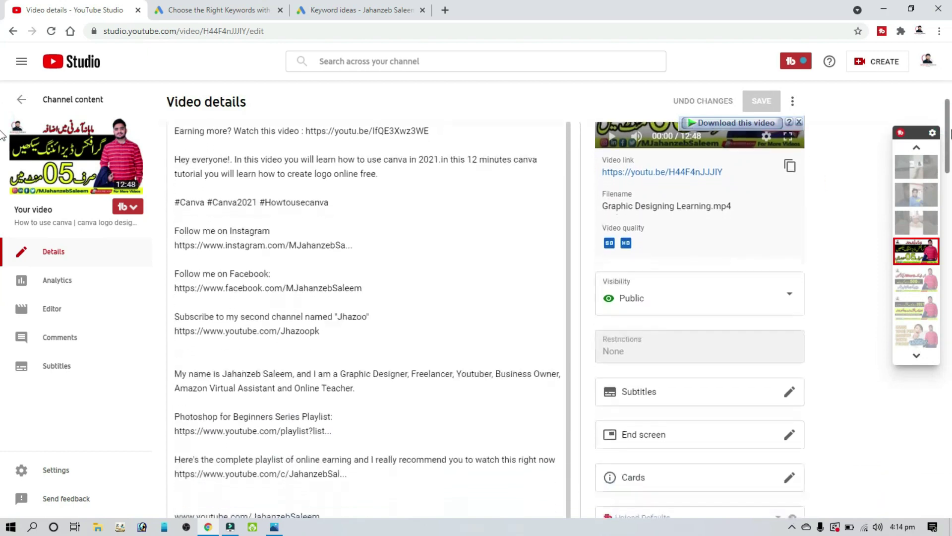
scroll(950, 130, "up", 2)
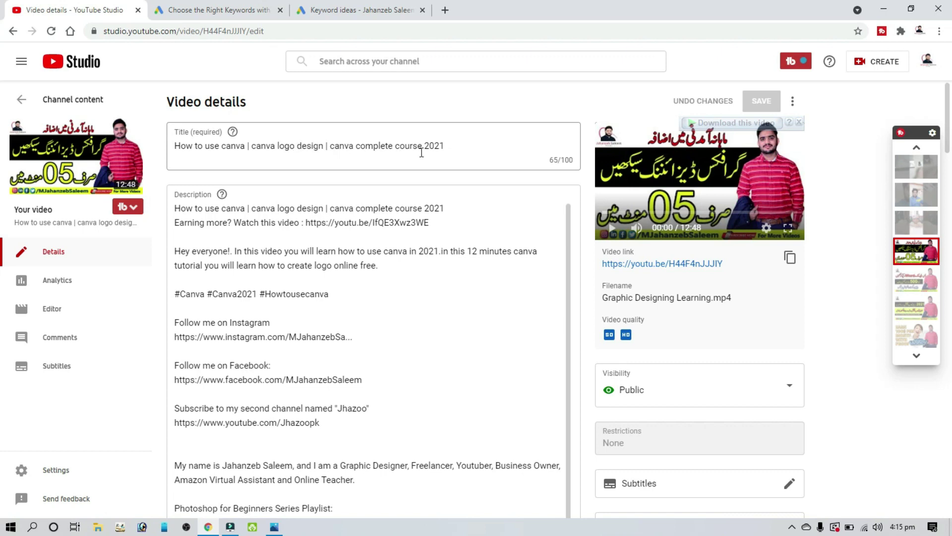
left_click(465, 150)
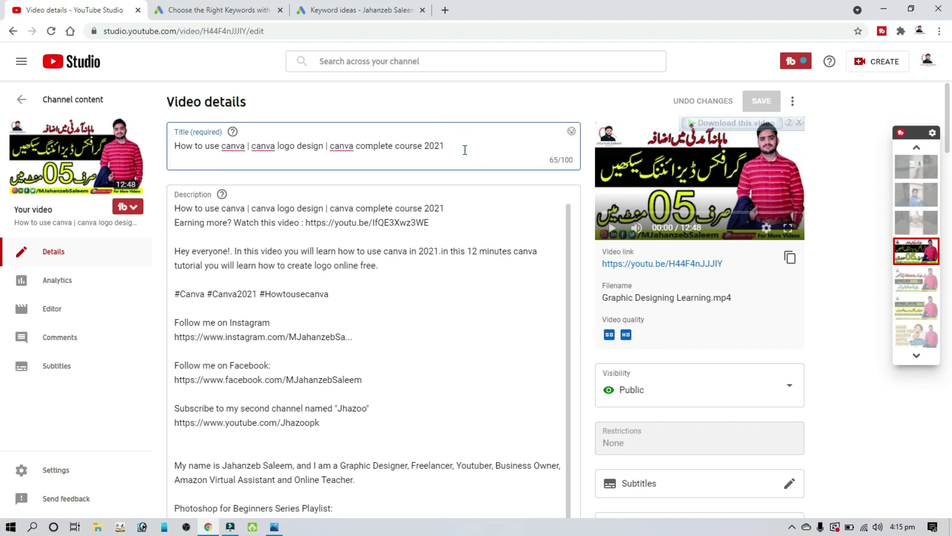
left_click(566, 227)
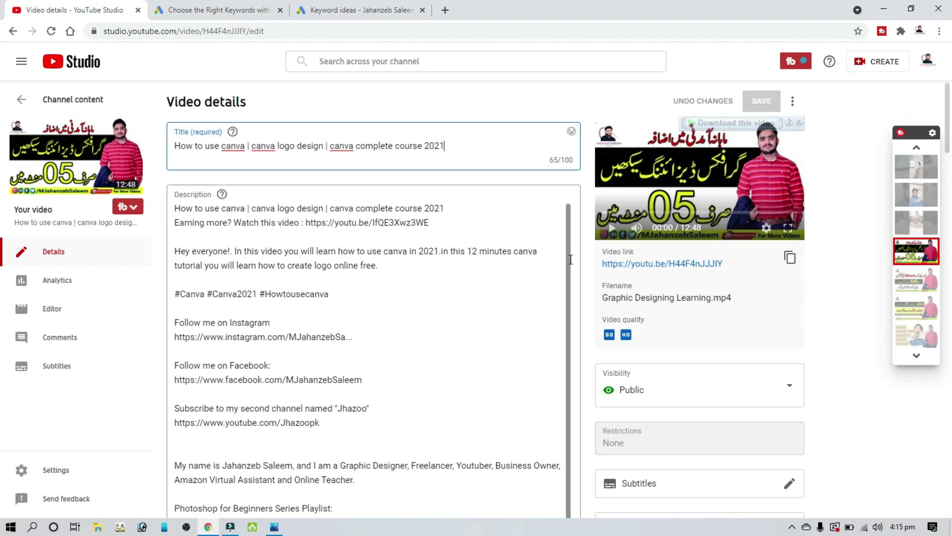
left_click(361, 241)
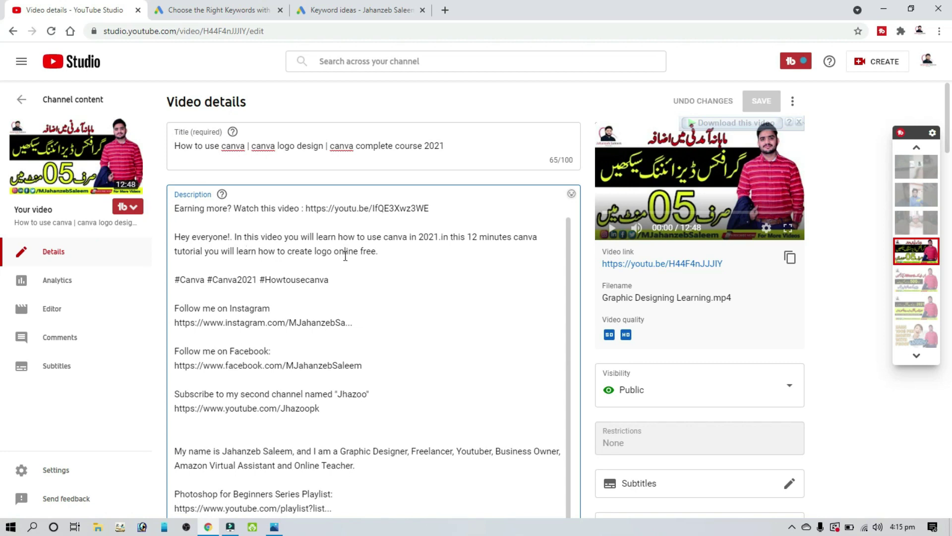
left_click(565, 300)
type("How to use canva | canva logo design | canva complete course 2021")
key("Return")
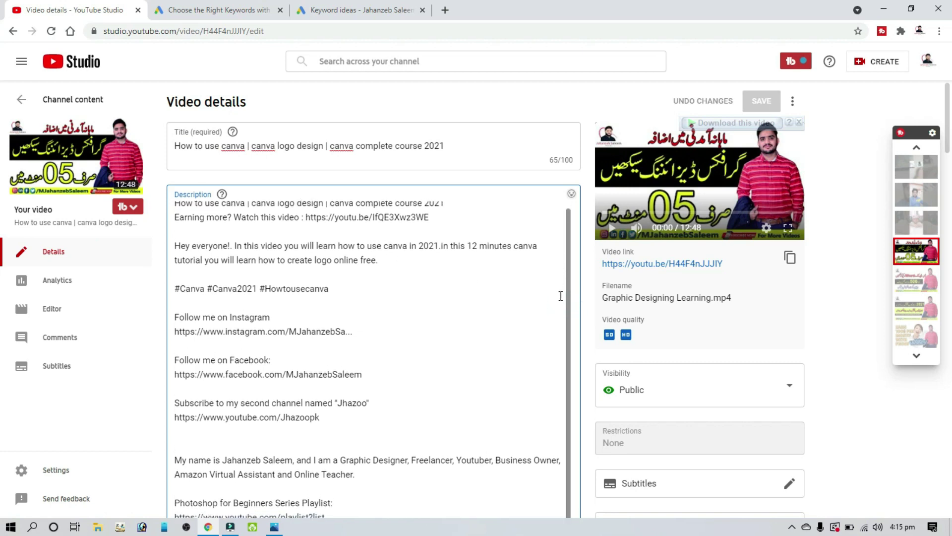
left_click_drag(561, 296, 562, 309)
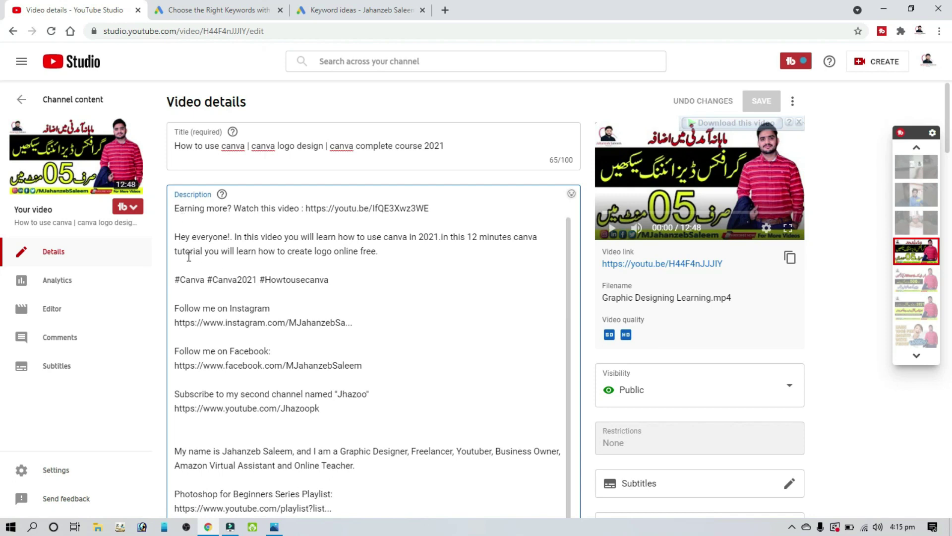
- Highlight keyword phrases in the description's introduction, including "how to", "canva in 2021" and "how to create logo"
left_click(208, 261)
left_click_drag(339, 237, 365, 236)
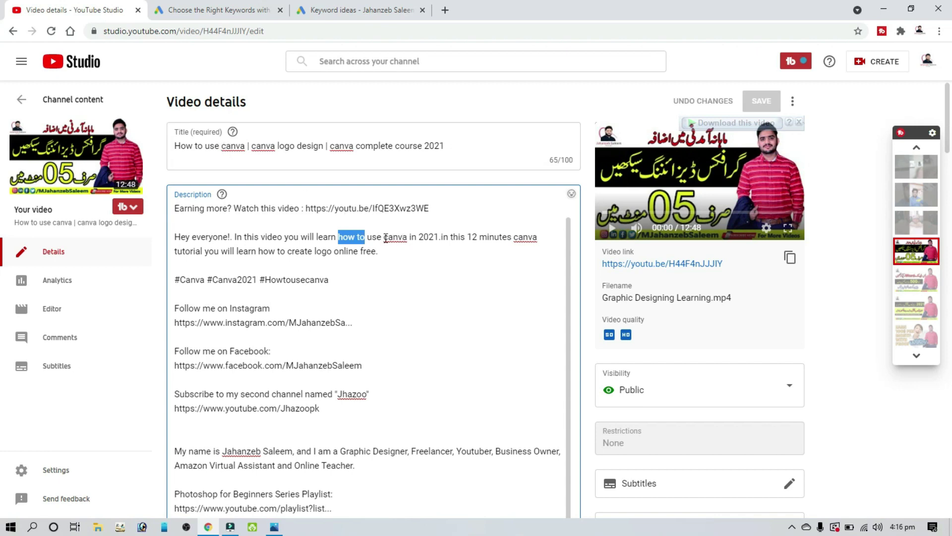
left_click_drag(385, 238, 441, 244)
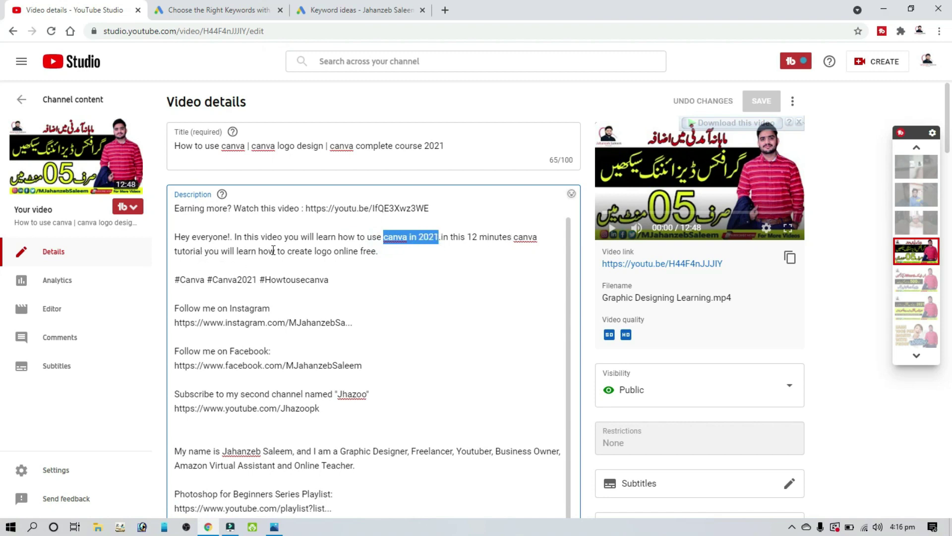
left_click_drag(512, 239, 445, 260)
left_click_drag(308, 238, 259, 252)
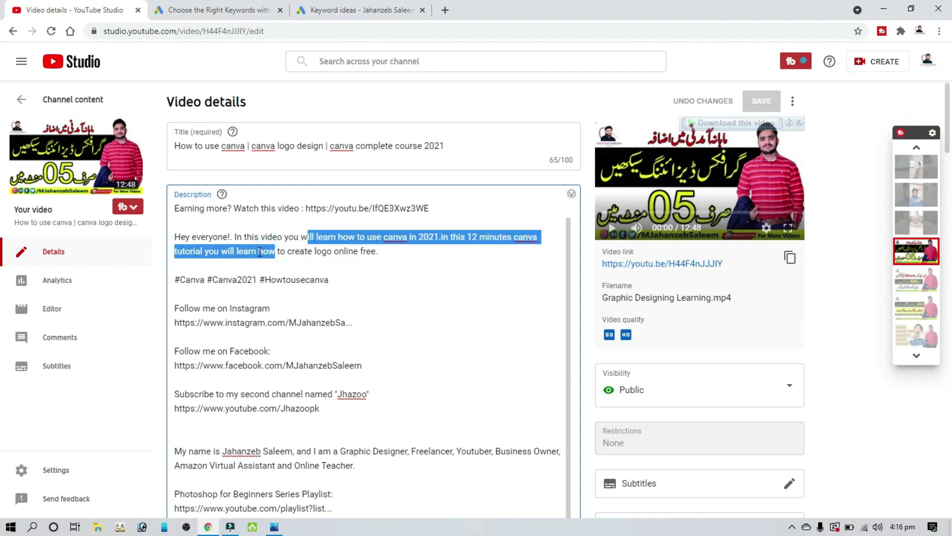
left_click(224, 248)
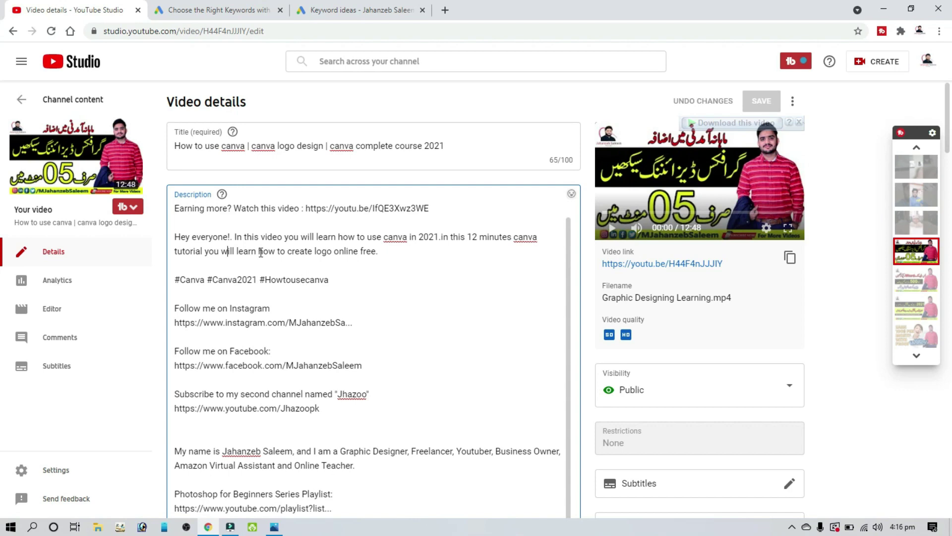
left_click_drag(259, 252, 333, 252)
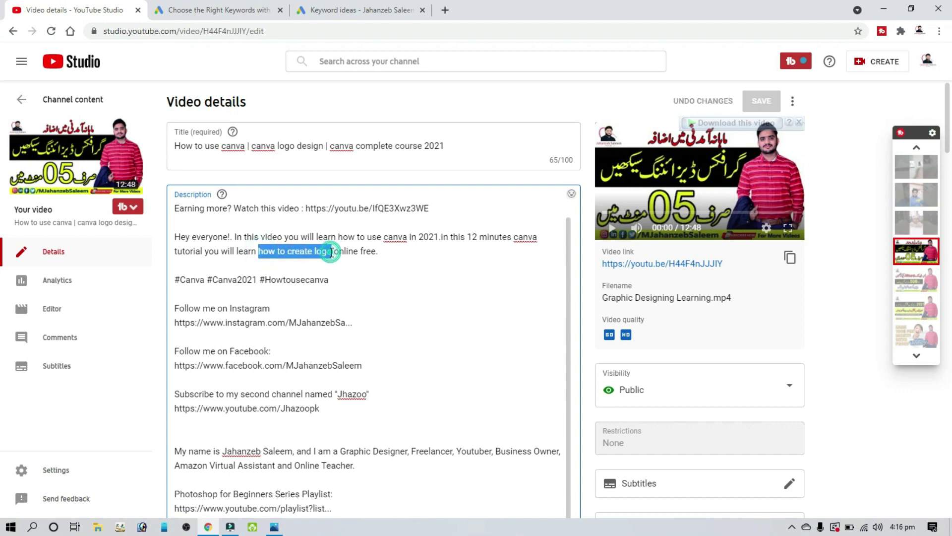
left_click(316, 251)
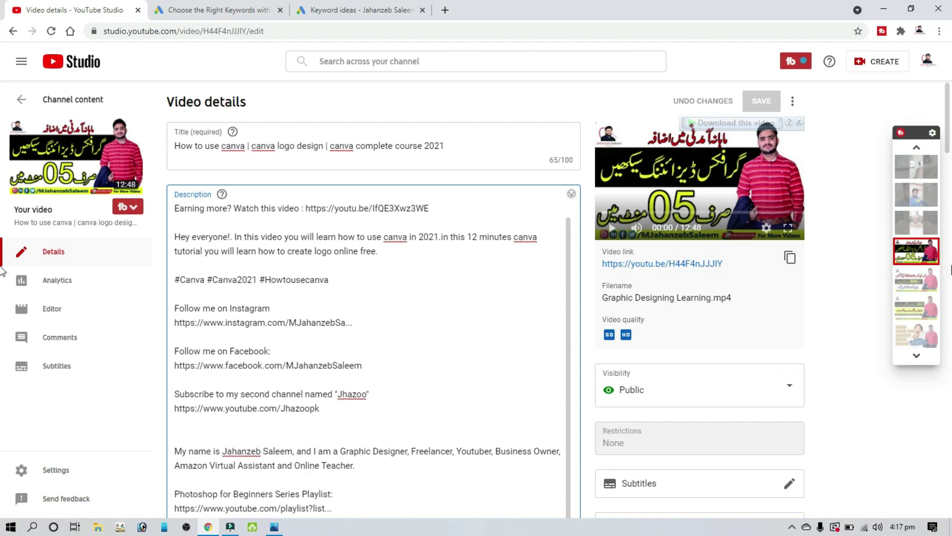
- Review the rest of the video details, from the description's disclaimer and thumbnail to the audience settings and tags
left_click_drag(948, 123, 948, 236)
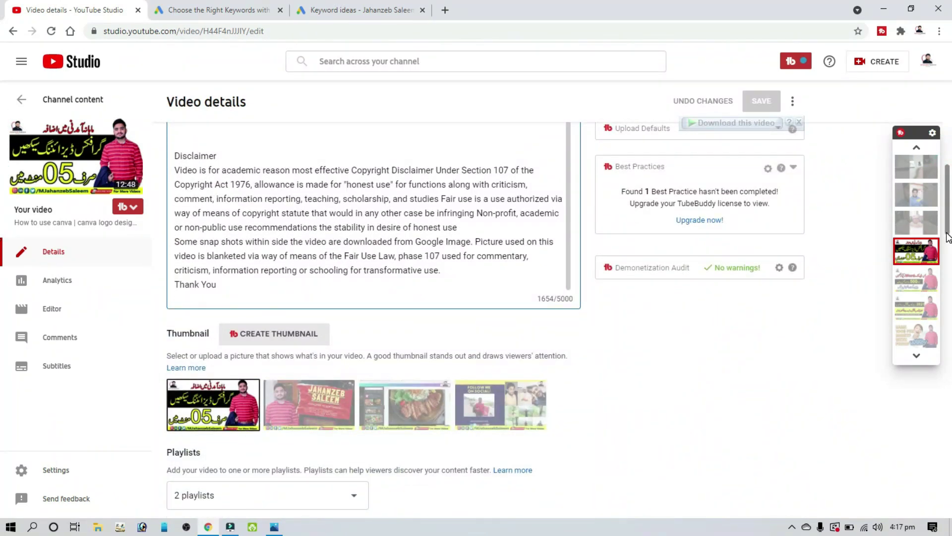
scroll(228, 272, "down", 3)
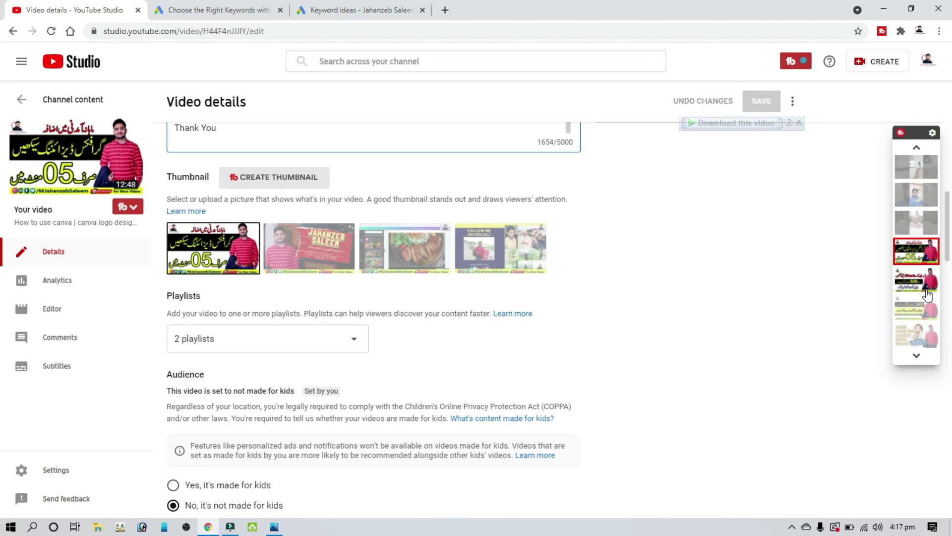
scroll(948, 236, "down", 7)
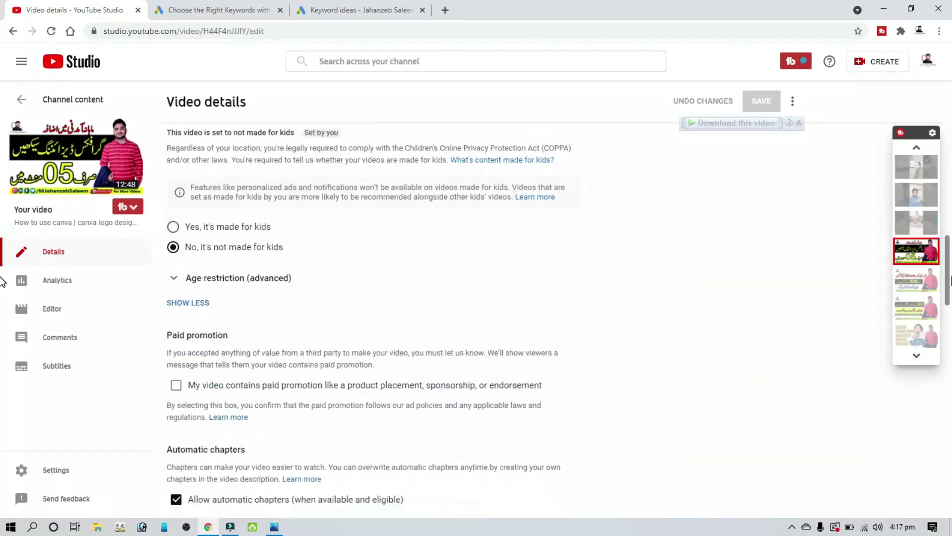
scroll(720, 326, "down", 8)
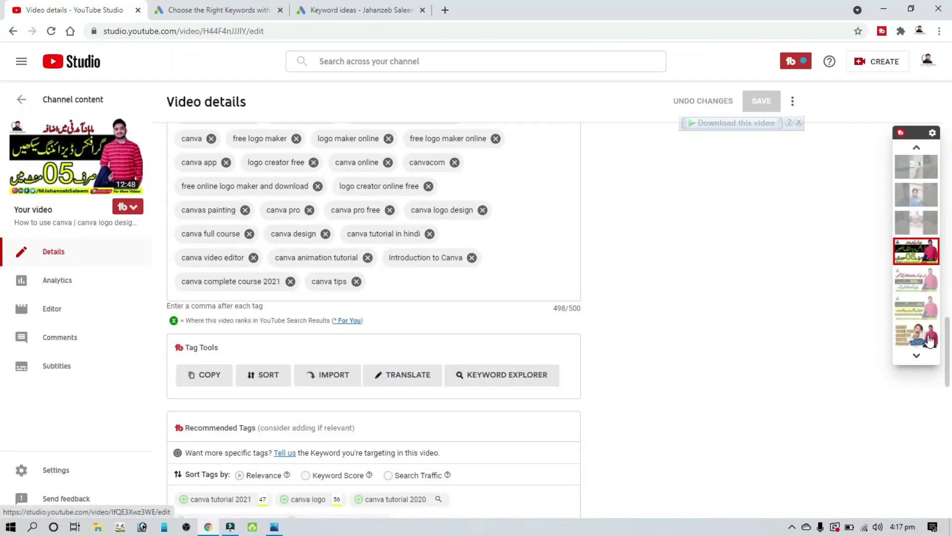
left_click_drag(948, 337, 948, 310)
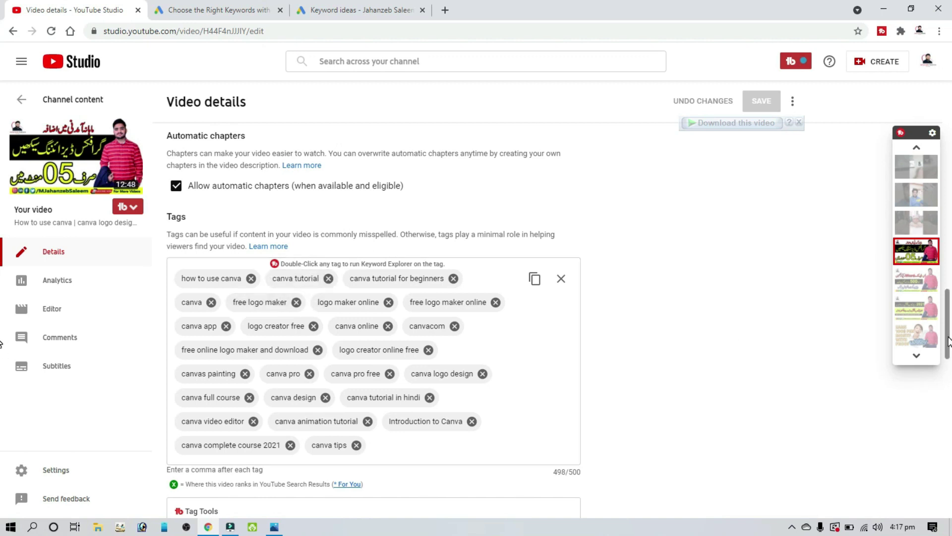
left_click_drag(949, 310, 950, 85)
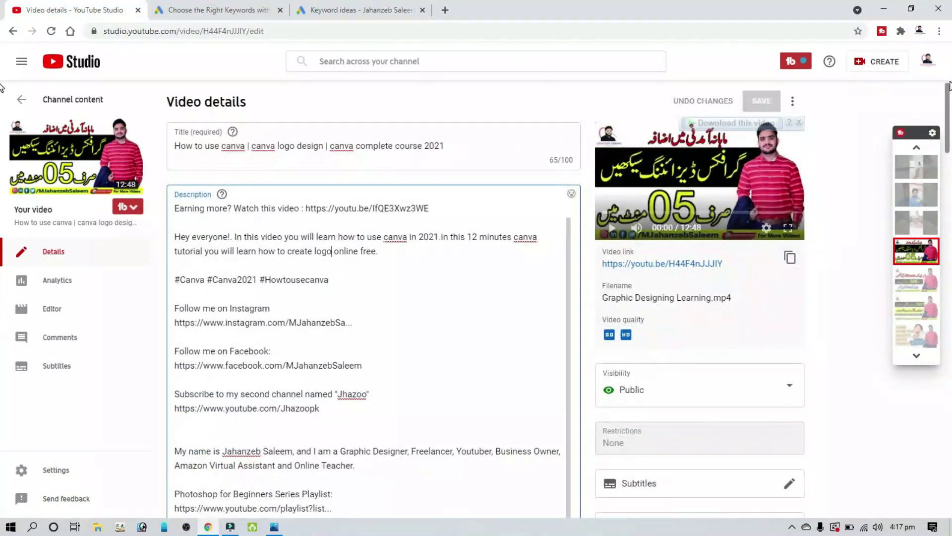
left_click_drag(949, 120, 932, 332)
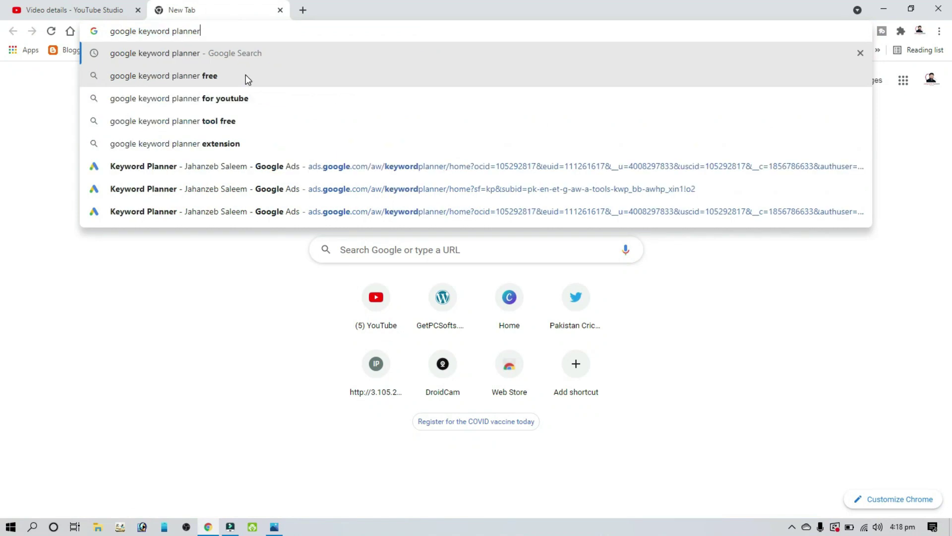
- Search Google for "google keyword planner" and open Keyword Planner through the Google Ads "Choose the right keywords" page
key("Return")
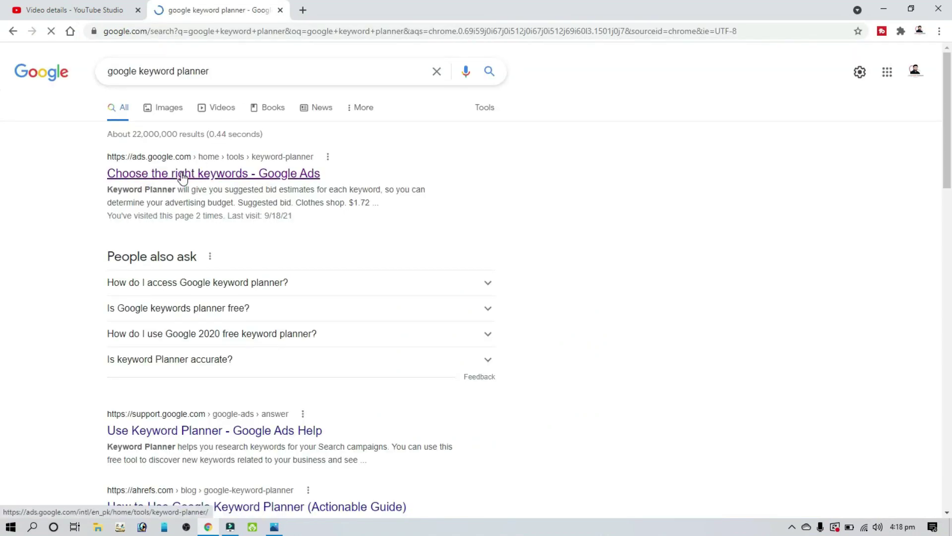
left_click(182, 175)
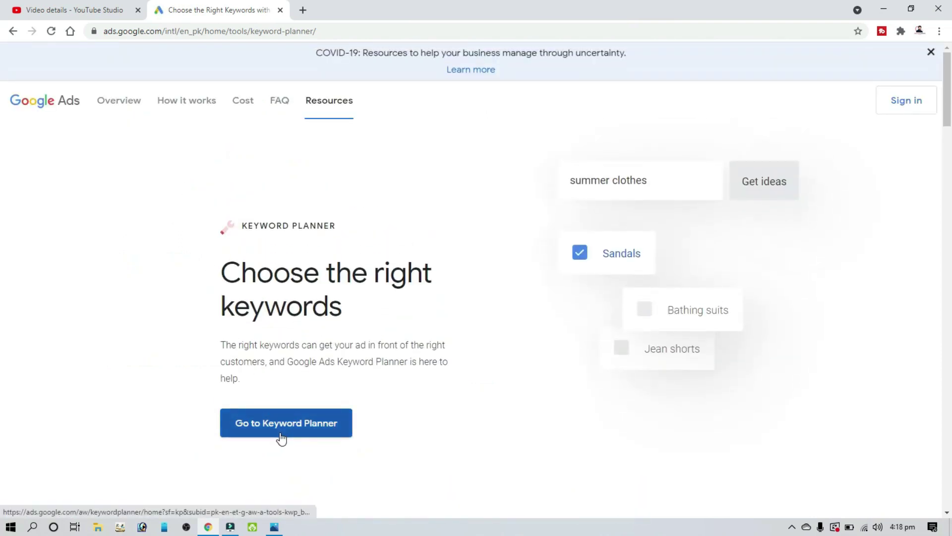
left_click(280, 435)
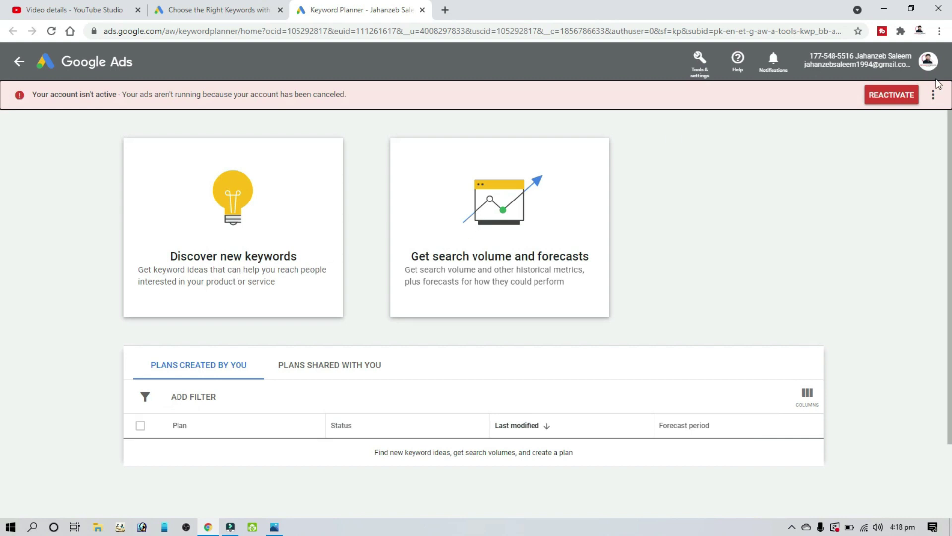
- Hide the inactive-account notice and start a Discover new keywords search with the keyword entry ready for input
left_click(933, 95)
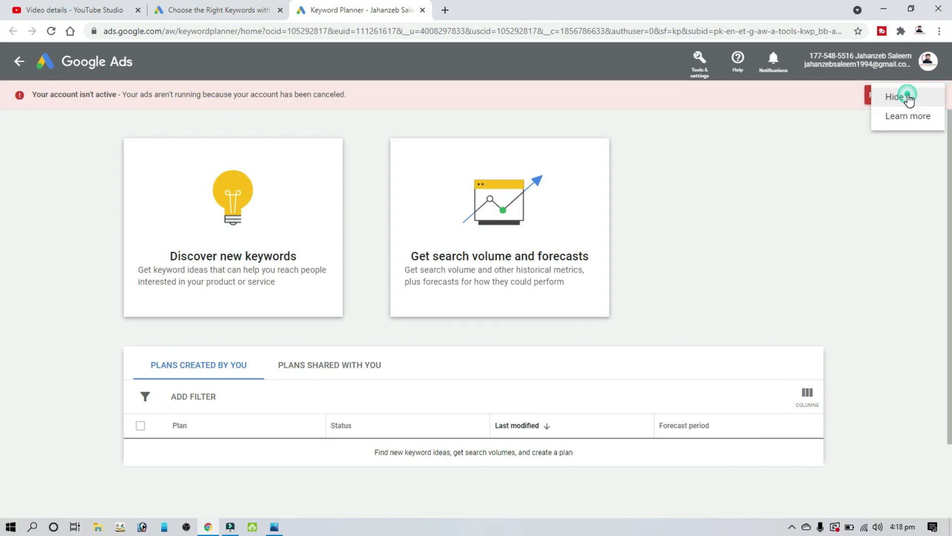
left_click(905, 95)
left_click(200, 214)
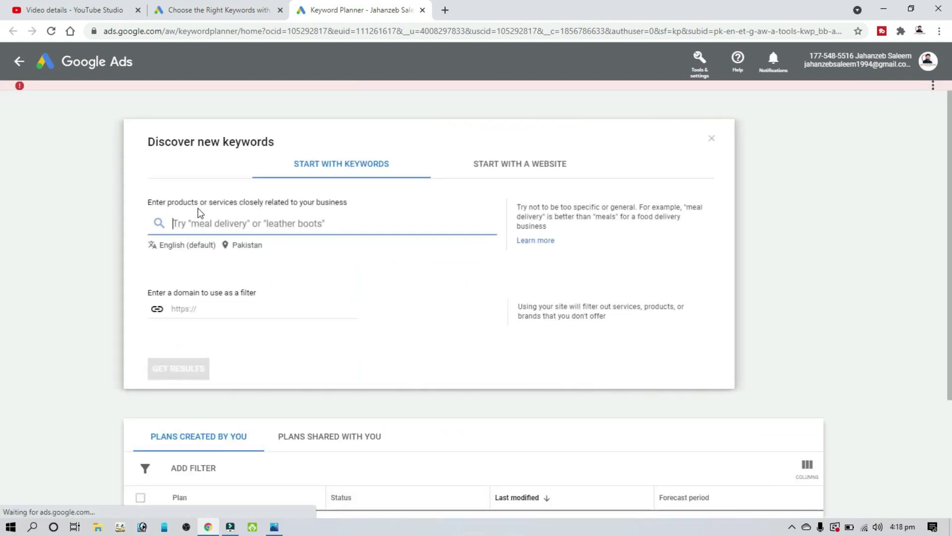
left_click(193, 221)
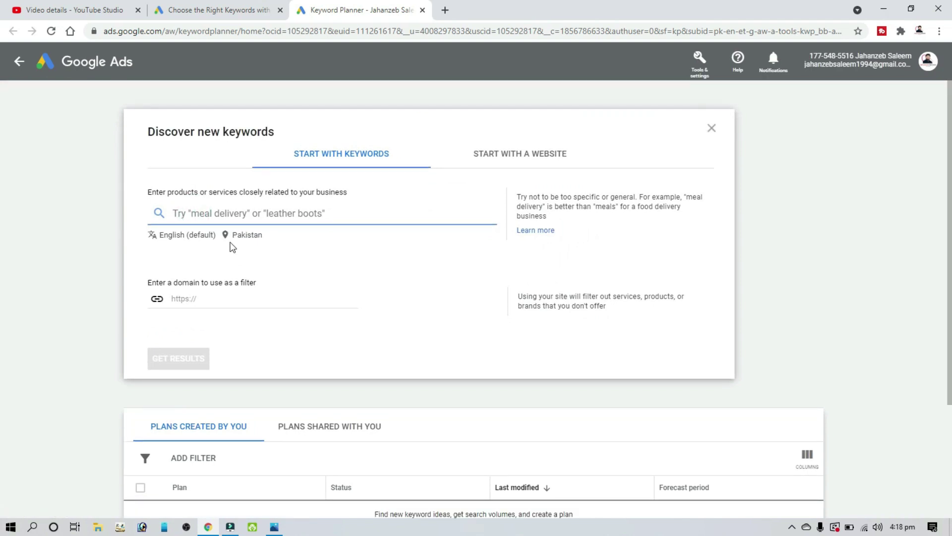
left_click(184, 214)
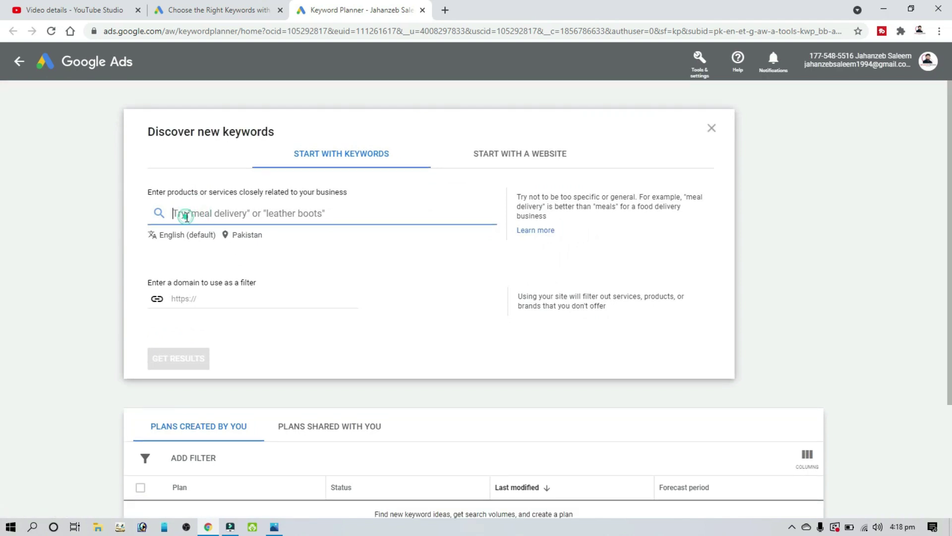
- Copy the phrase "How to use canva" from the video's title in YouTube Studio
left_click(104, 9)
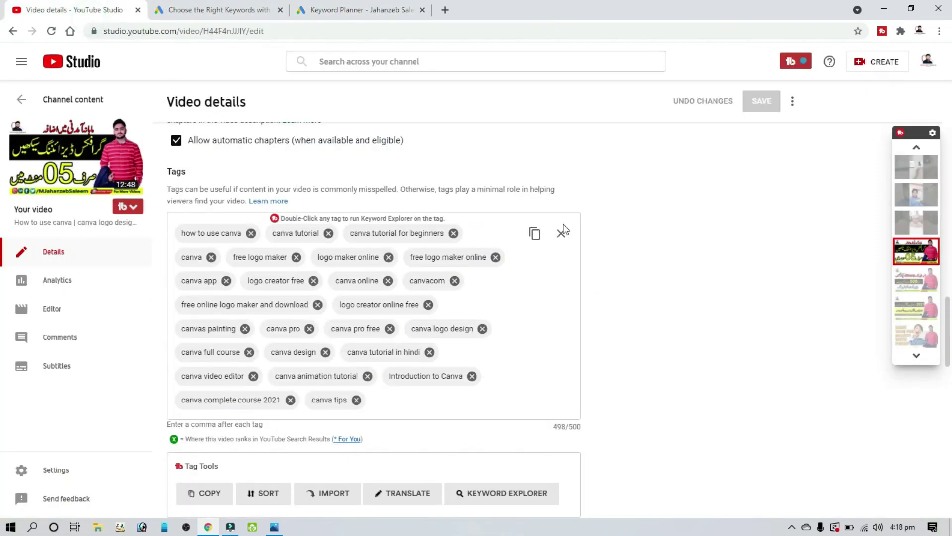
left_click_drag(948, 334, 950, 114)
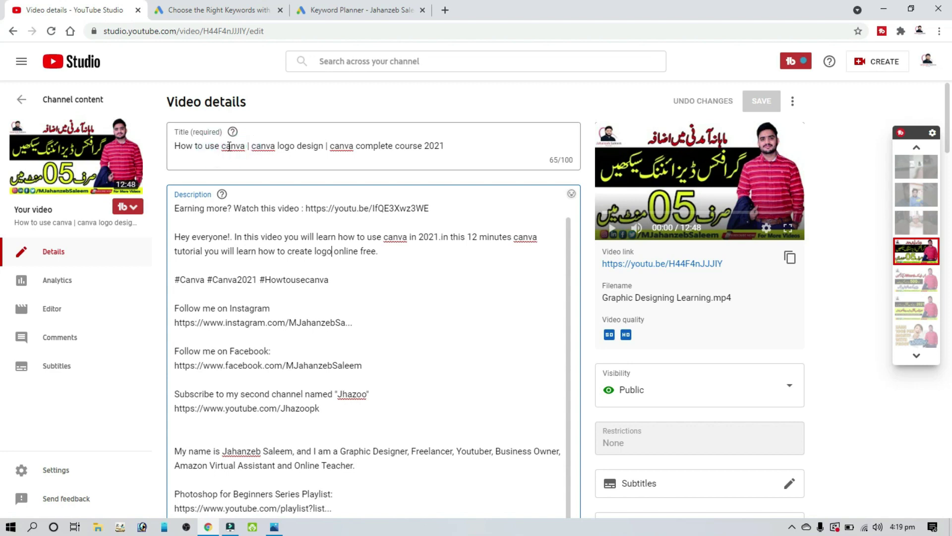
left_click(246, 147)
left_click_drag(246, 147, 171, 147)
key("ctrl+c")
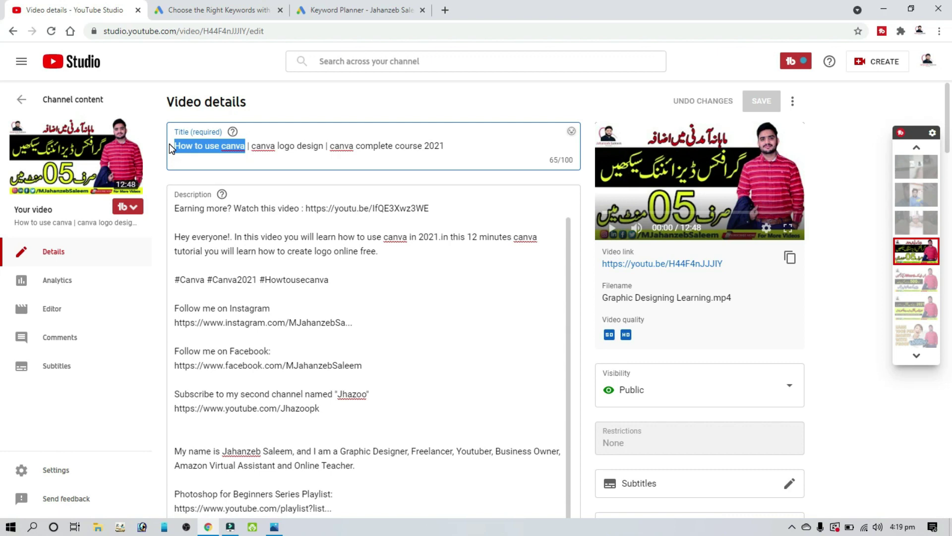
- Add "How to use canva" as the keyword in Keyword Planner and get its keyword ideas
left_click(343, 10)
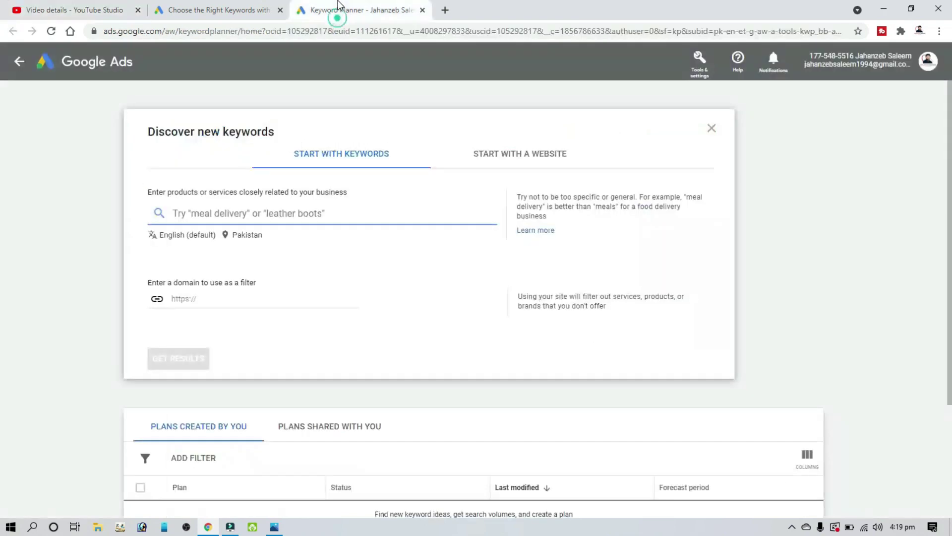
key("ctrl+v")
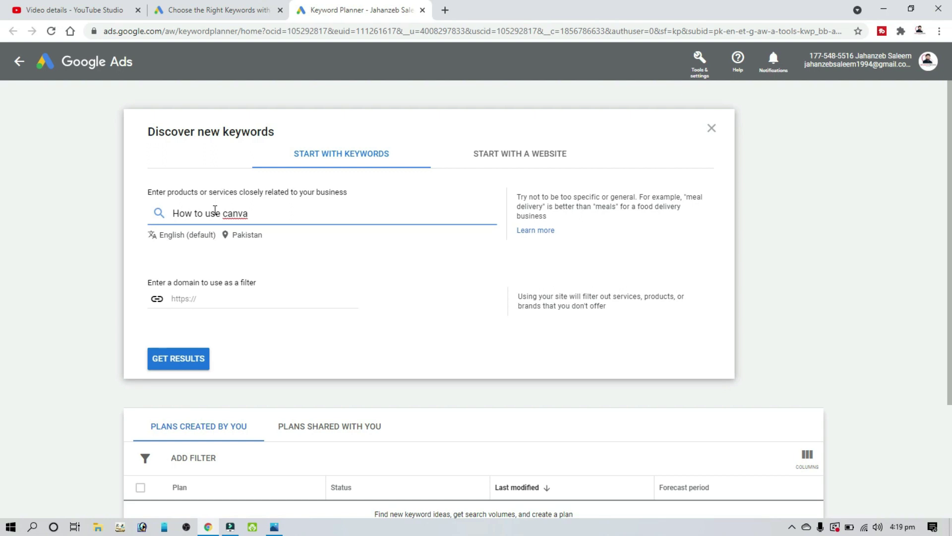
key("Return")
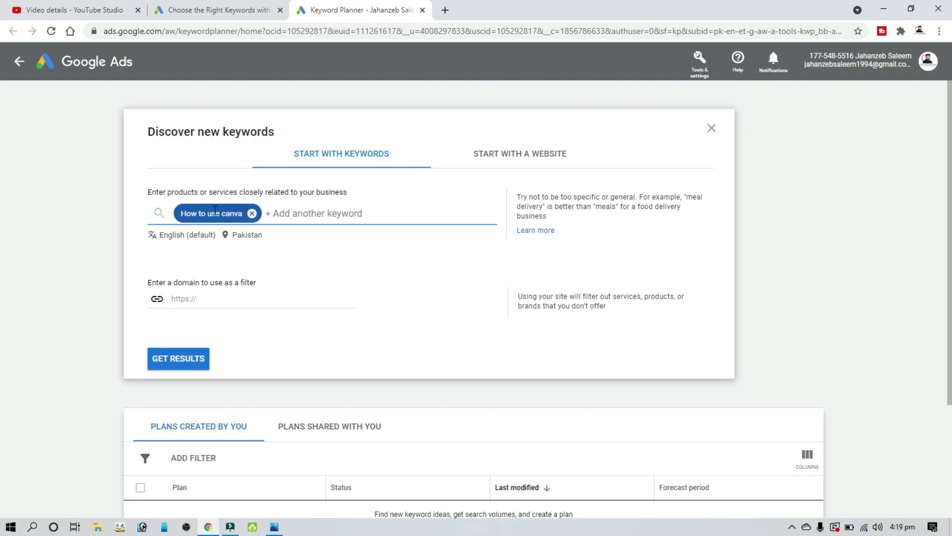
left_click(171, 367)
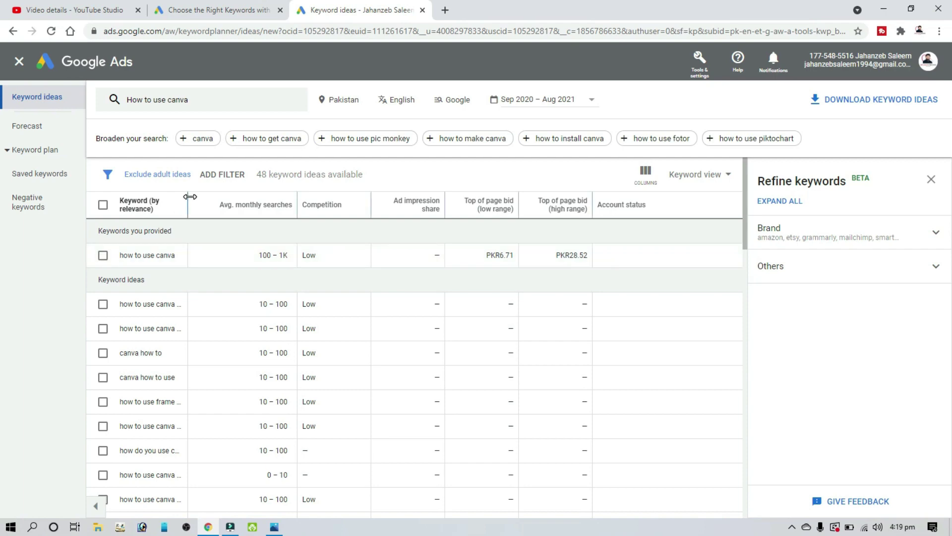
- Replace the Keyword Planner search term with the title phrase "canva logo design" and get its keyword ideas
left_click(86, 13)
left_click_drag(175, 146, 323, 148)
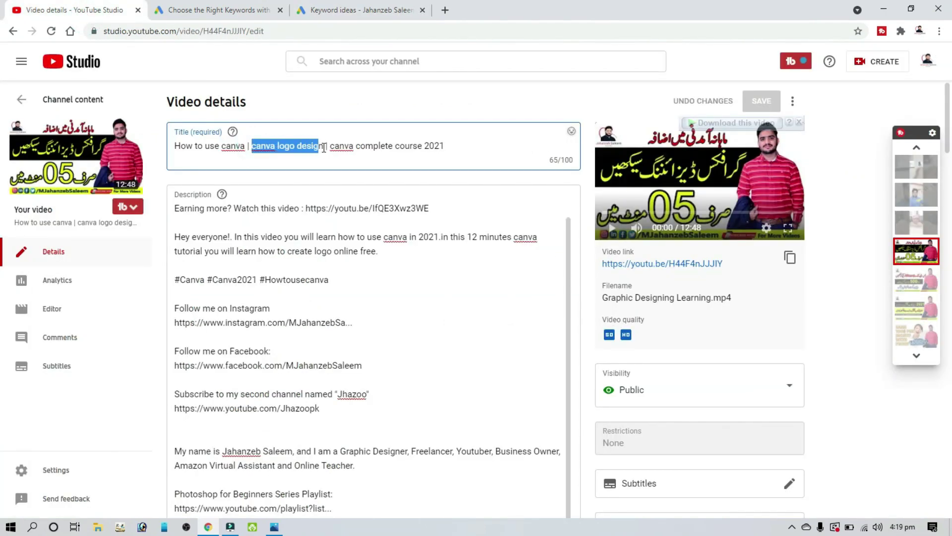
left_click(342, 9)
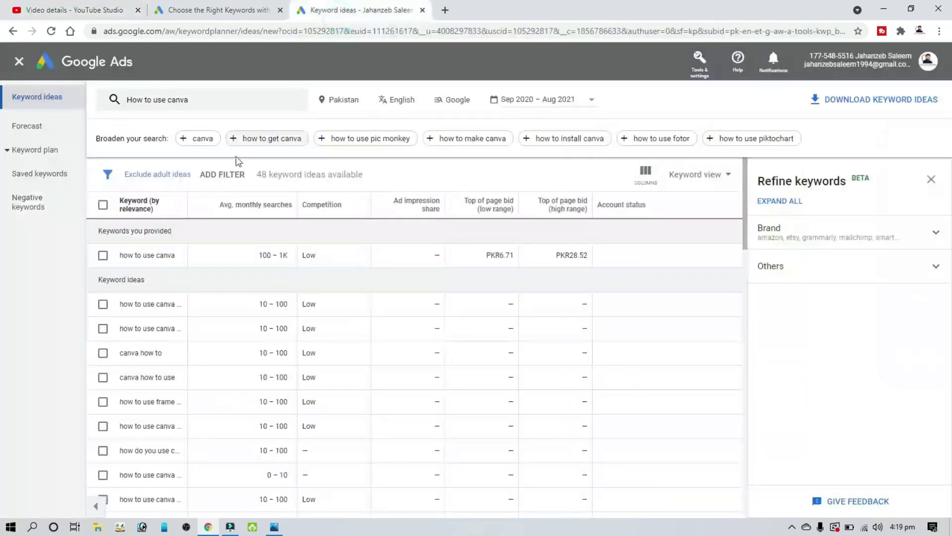
left_click(201, 100)
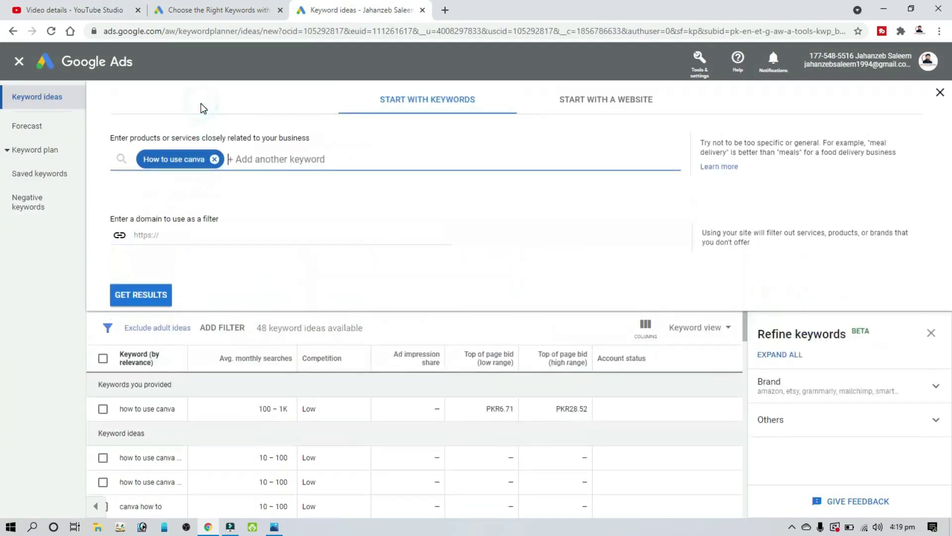
left_click(214, 159)
type("canva logo design")
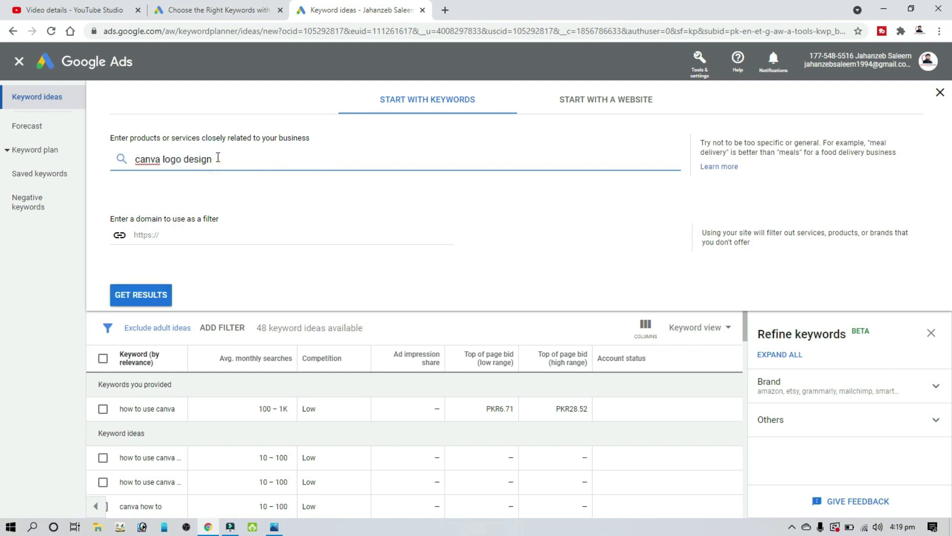
key("Return")
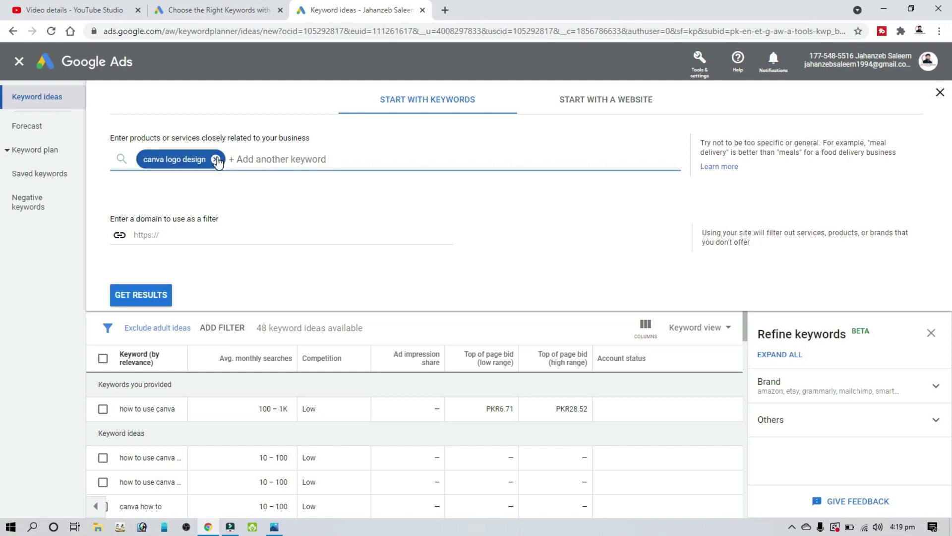
left_click(130, 293)
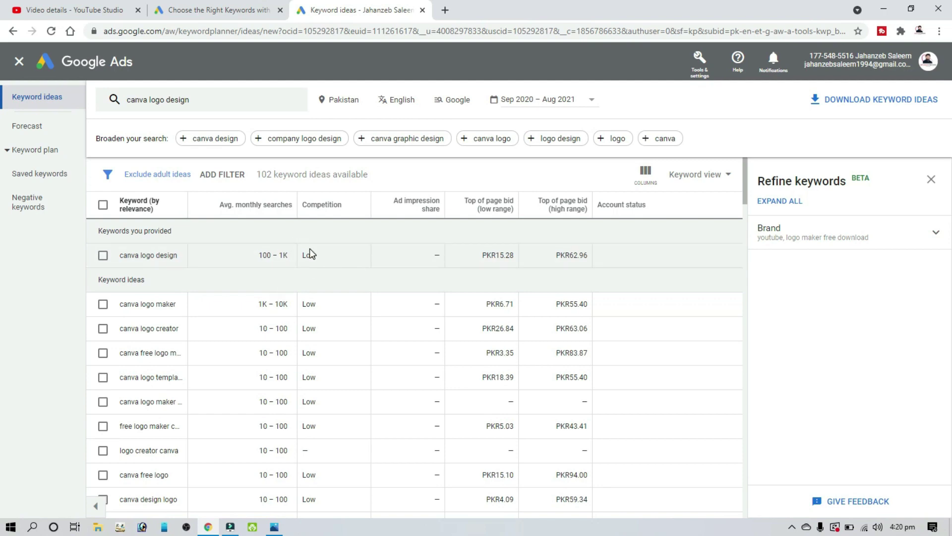
- Compare the video's title keywords and tags in YouTube Studio with the Keyword Planner ideas for "how to use canva"
key("ctrl+1")
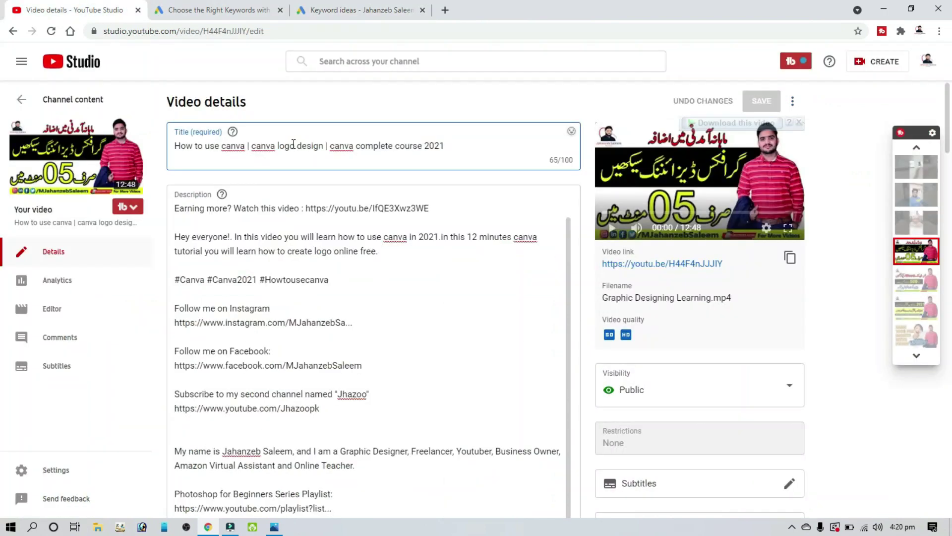
left_click(288, 144)
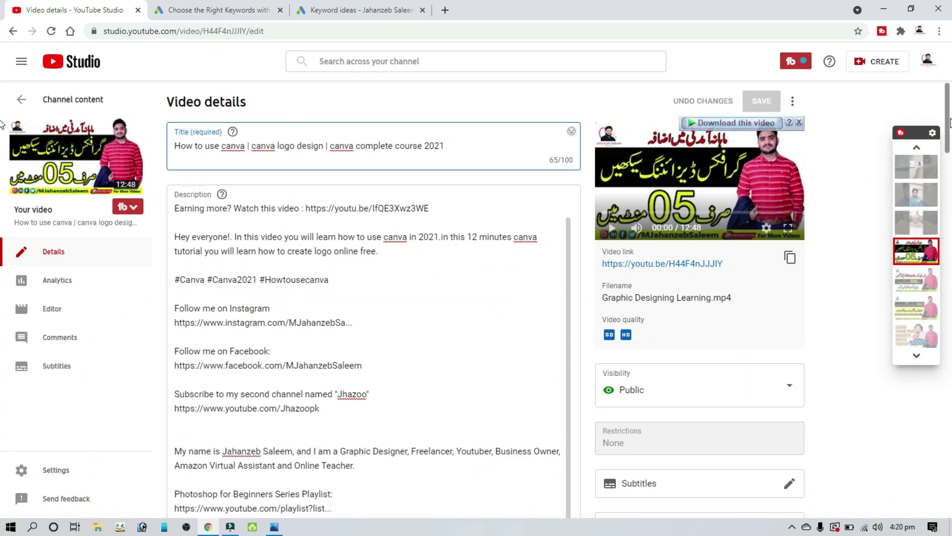
left_click_drag(949, 121, 950, 339)
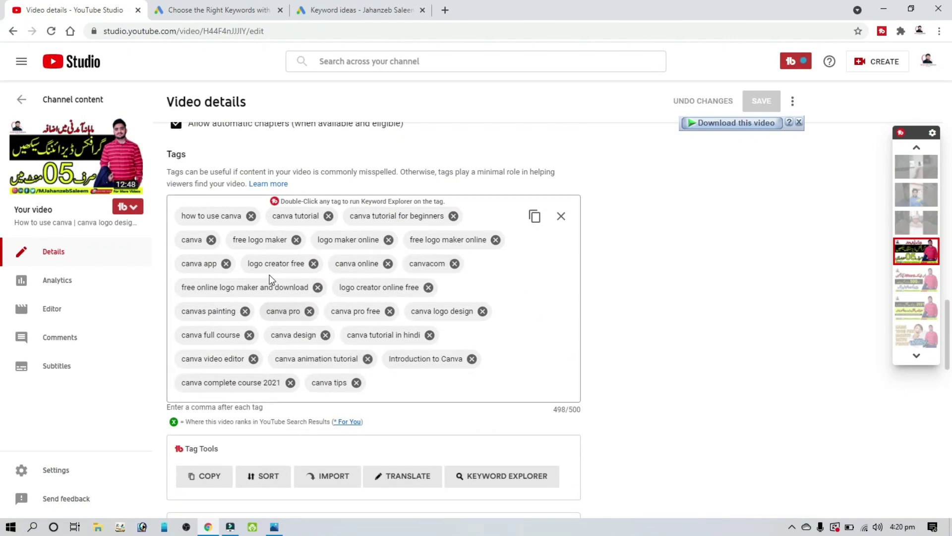
left_click(352, 10)
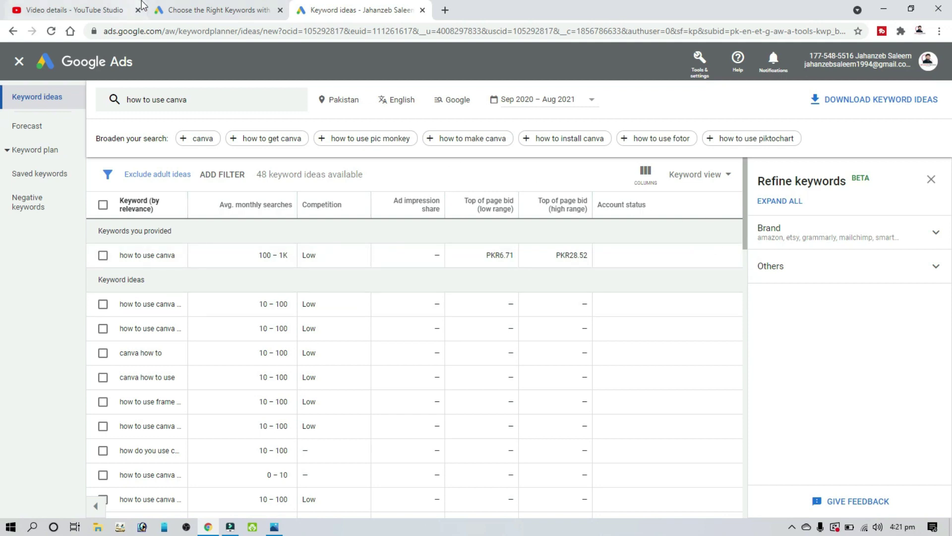
left_click(95, 8)
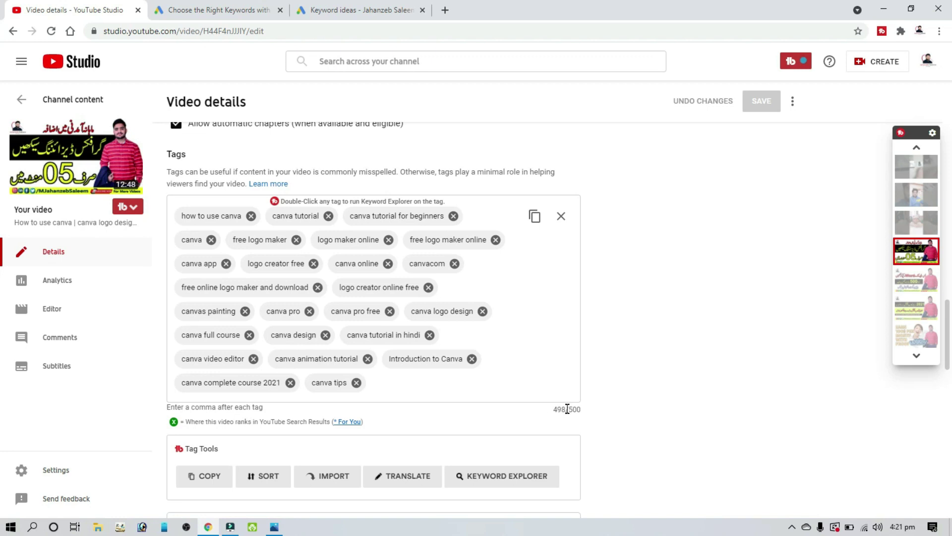
left_click(350, 7)
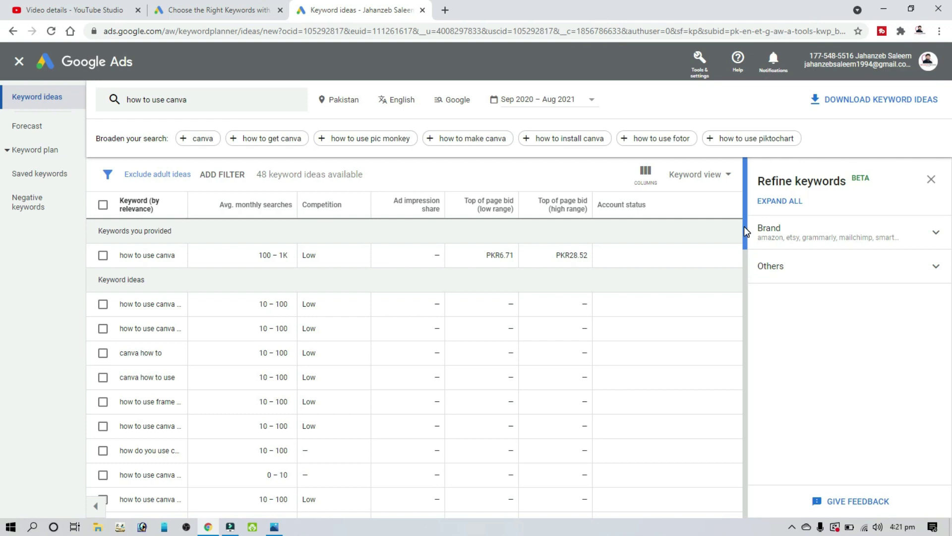
mouse_move(744, 229)
left_mouse_down()
mouse_move(755, 305)
mouse_move(758, 263)
mouse_move(749, 236)
mouse_move(749, 244)
left_mouse_up()
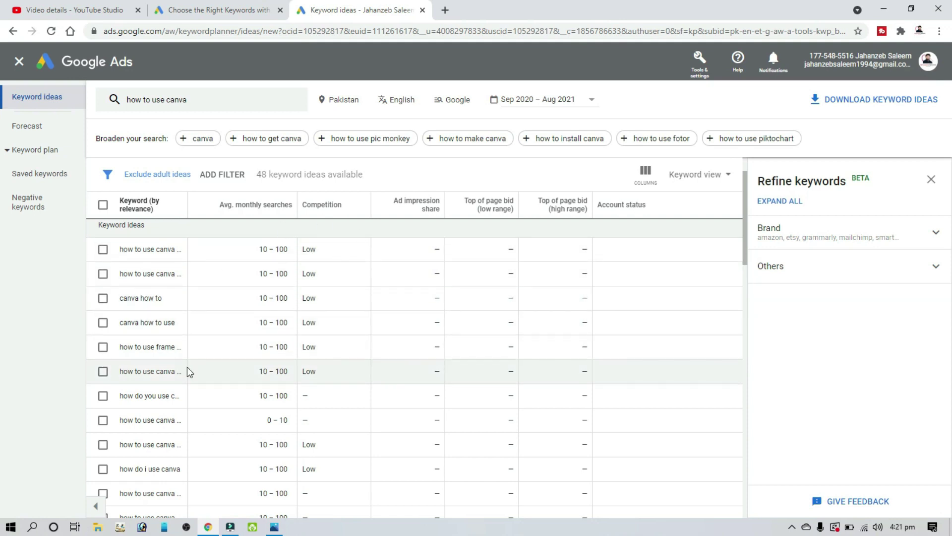
- Review the video's license, category and comment settings in YouTube Studio, and dismiss the download overlay beside the preview
left_click(77, 11)
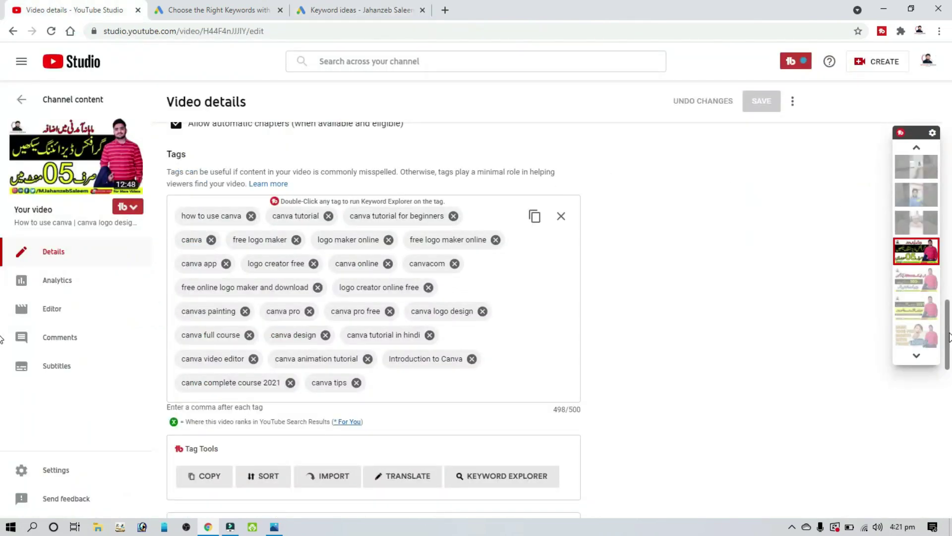
left_click_drag(950, 337, 949, 483)
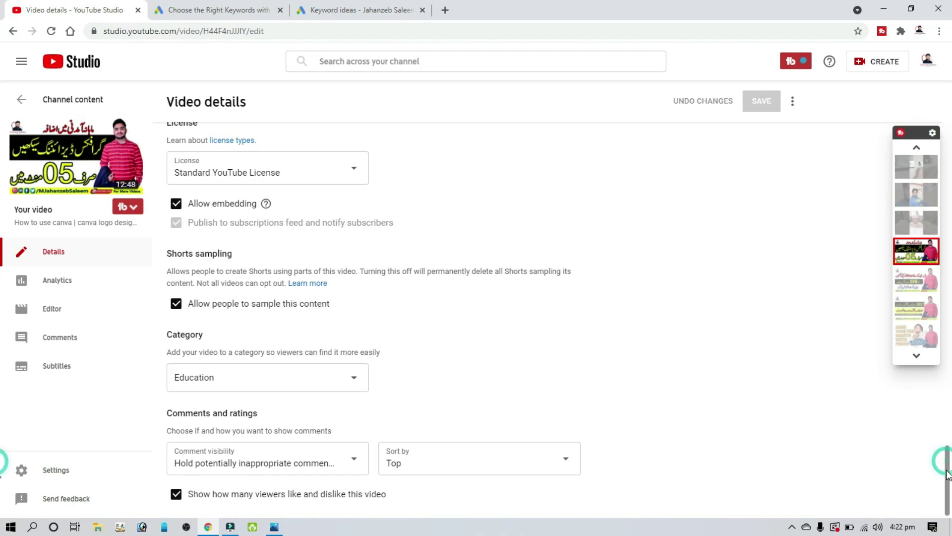
left_click_drag(948, 466, 875, 89)
triple_click(813, 221)
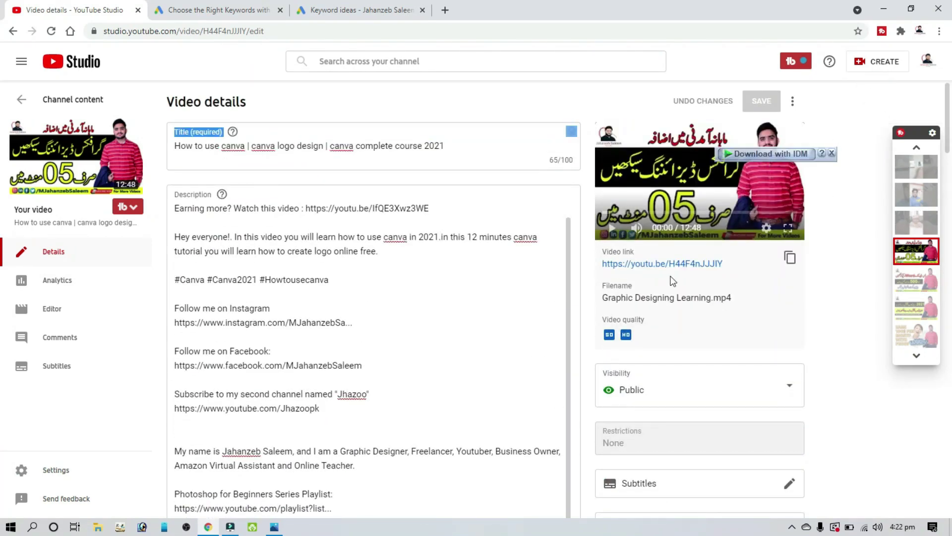
left_click(832, 156)
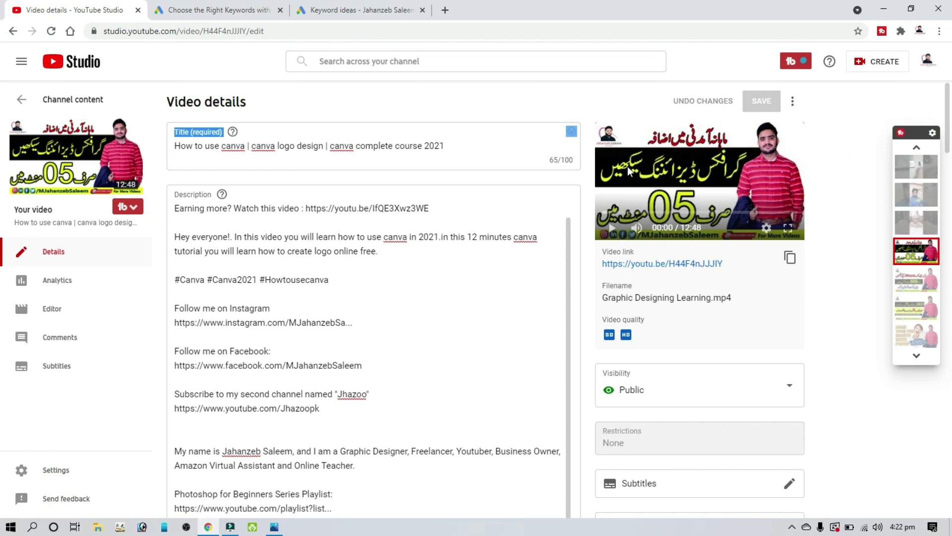
left_click(511, 132)
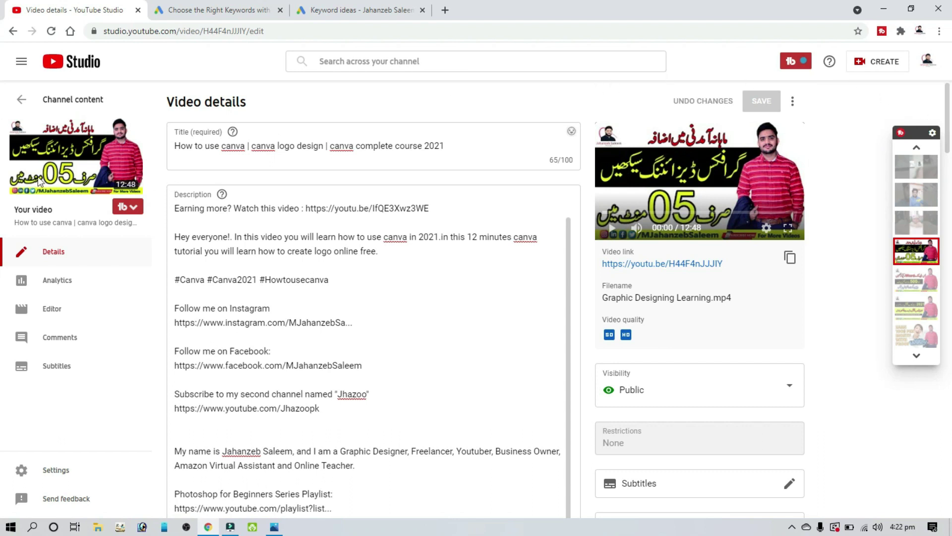
- Open the Canva video on YouTube and check its SEO score in the Videolytics summary
mouse_move(58, 169)
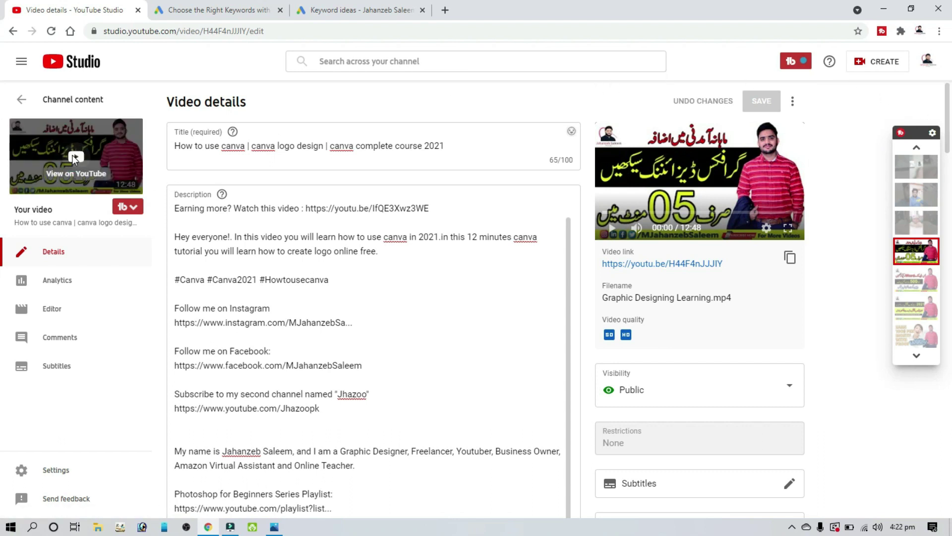
left_click(73, 155)
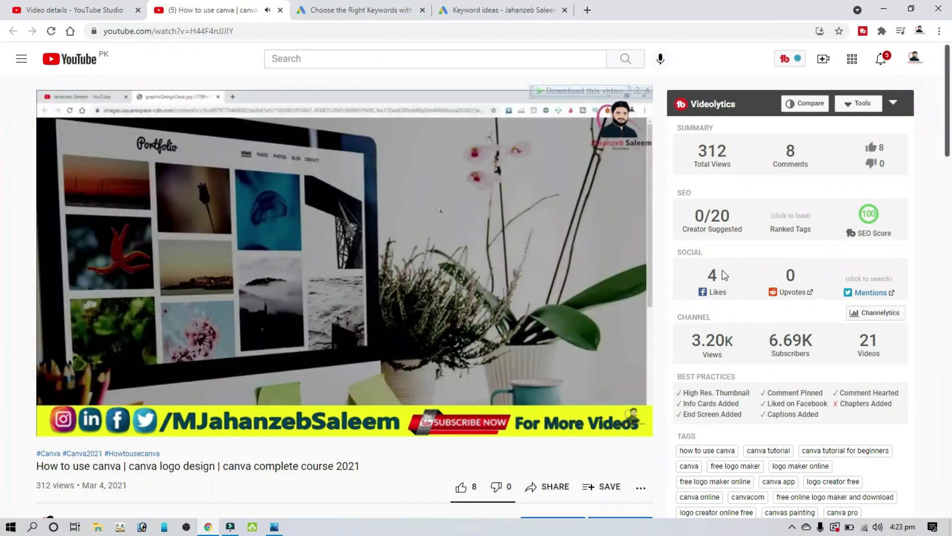
mouse_move(875, 233)
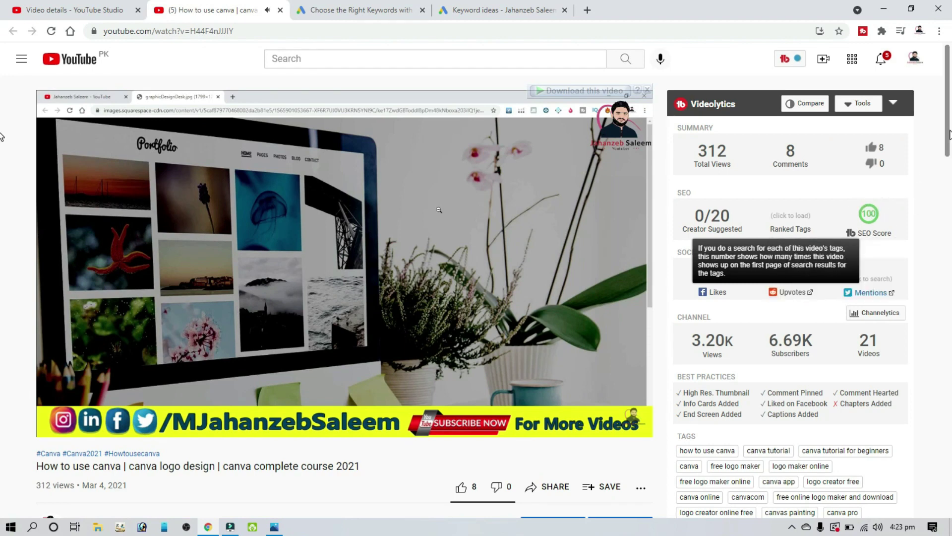
- Open the suggested video "1 Million In 8 Months | Amazon Affiliate Website Earning", pause it and inspect its SEO score
left_click_drag(949, 135, 947, 269)
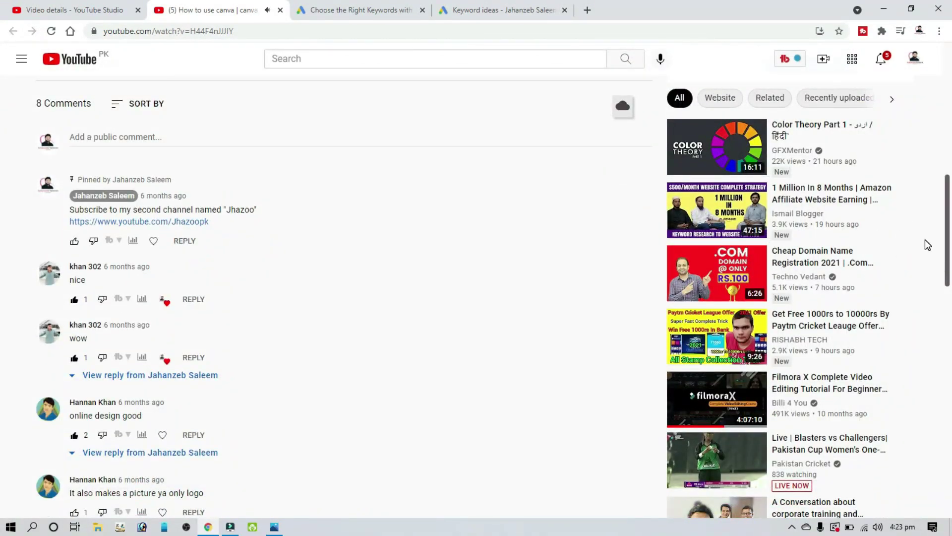
left_click(793, 194)
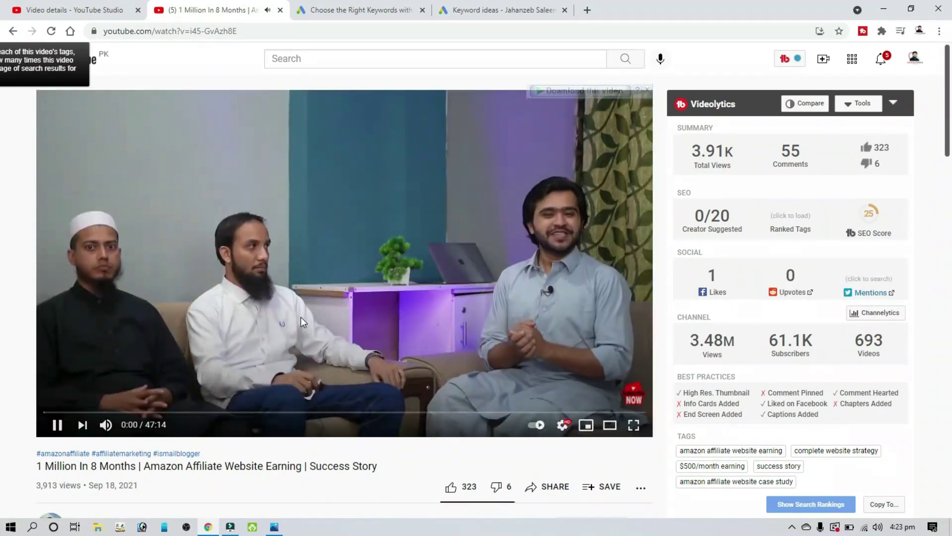
left_click(300, 317)
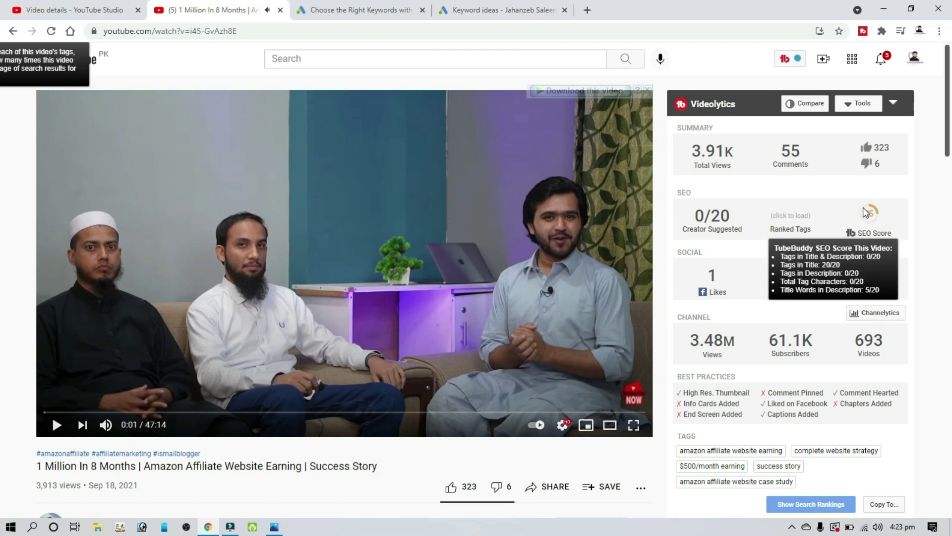